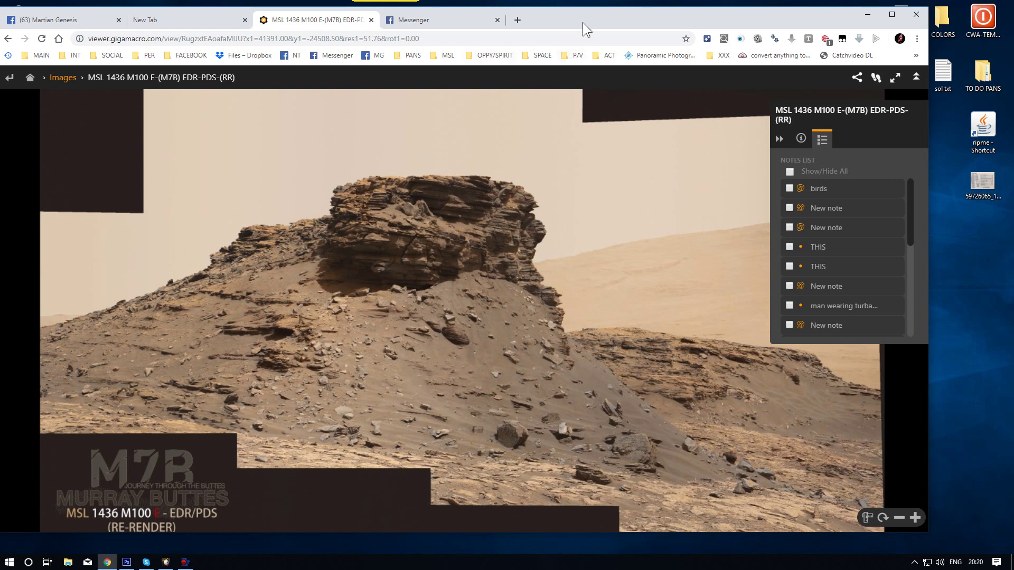
Sign in to GIGAmacro from the home page with the saved account details
{"action": "mouse_move", "coordinate": [585, 18]}
{"action": "left_mouse_down"}
{"action": "mouse_move", "coordinate": [614, 16]}
{"action": "mouse_move", "coordinate": [594, 15]}
{"action": "left_mouse_up"}
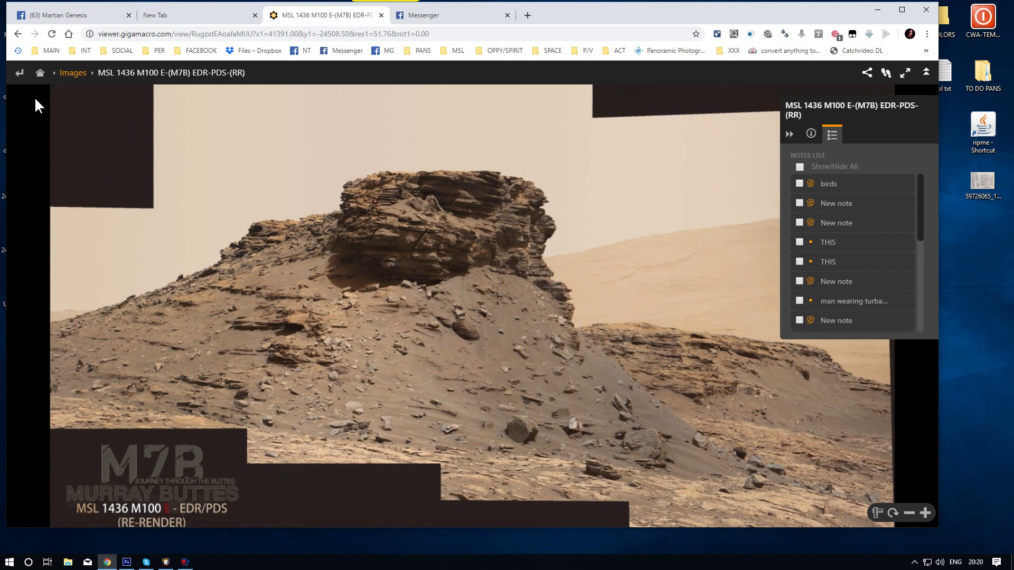
{"action": "left_click", "coordinate": [41, 78]}
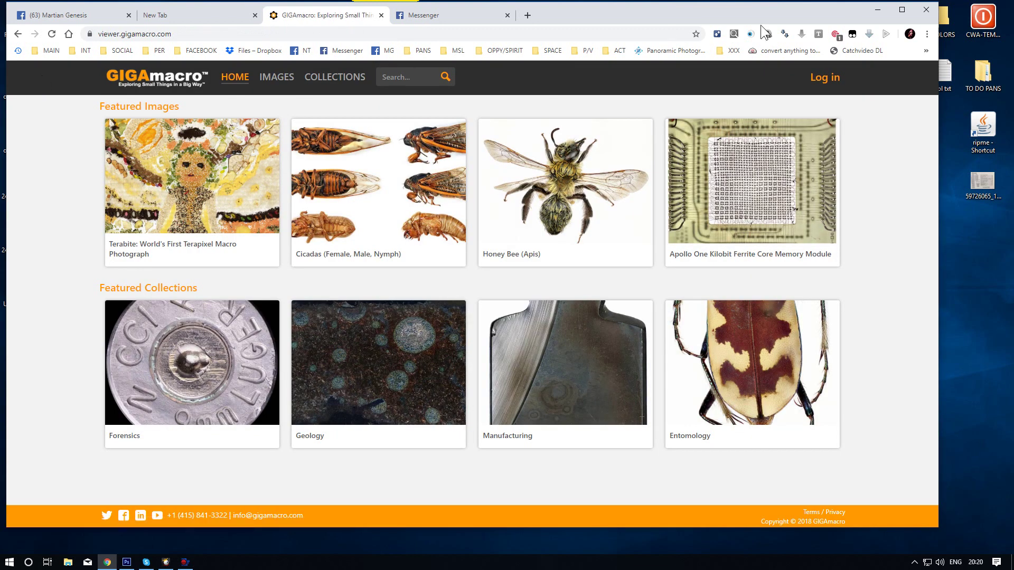
{"action": "left_click", "coordinate": [823, 78]}
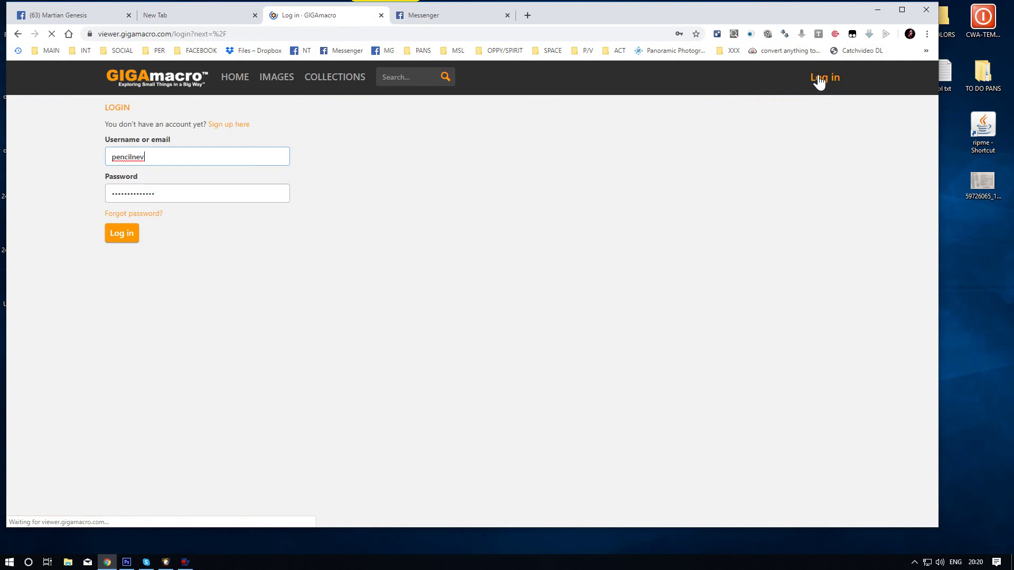
{"action": "left_click", "coordinate": [112, 236]}
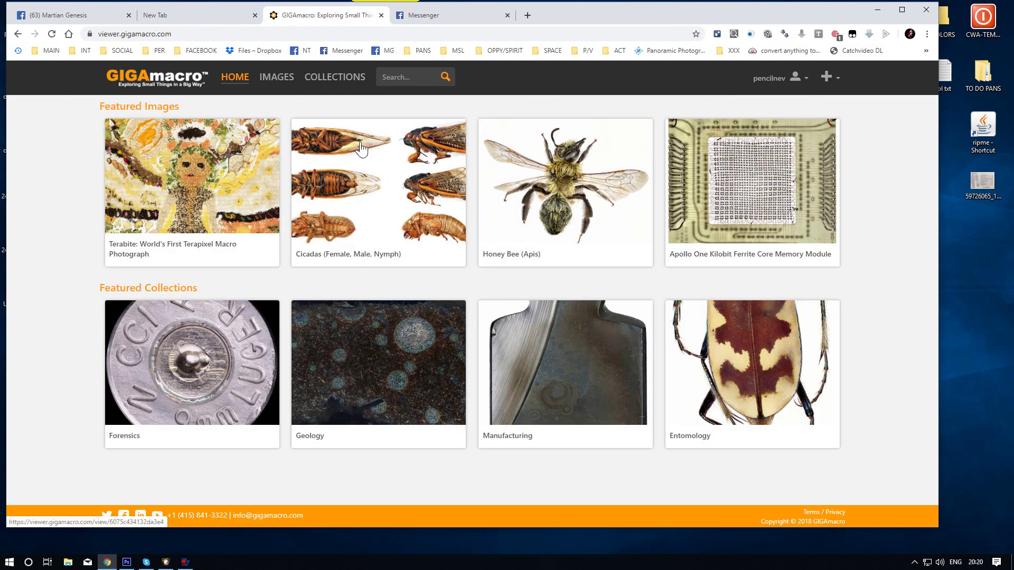
Open your profile from the PANS bookmark folder and load the Mars (Murray Buttes) panorama
{"action": "left_click", "coordinate": [419, 51]}
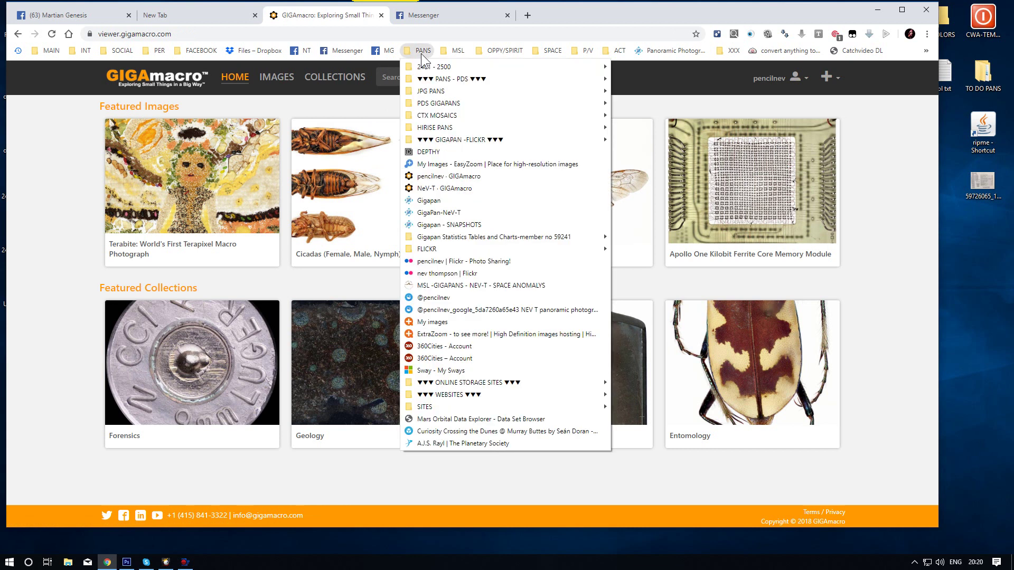
{"action": "left_click", "coordinate": [425, 177]}
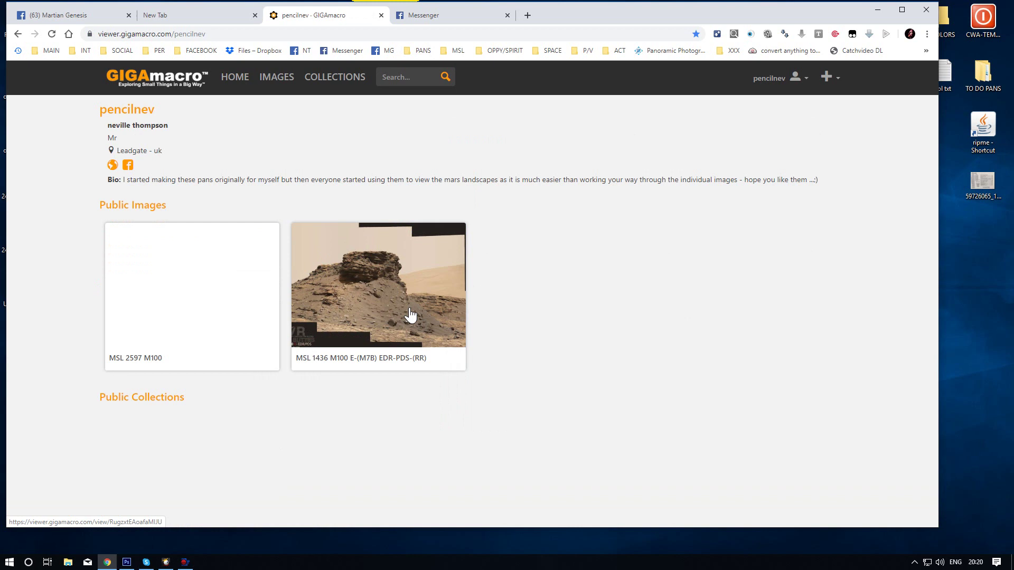
{"action": "left_click", "coordinate": [410, 315]}
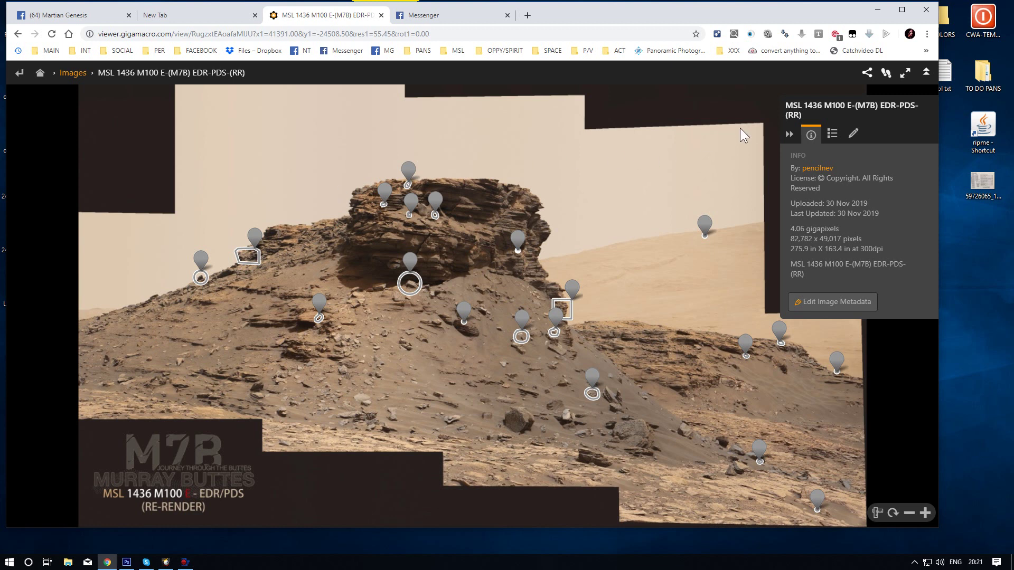
Untick Show/Hide All in the Notes List and dismiss the Facebook notification
{"action": "left_click", "coordinate": [833, 135]}
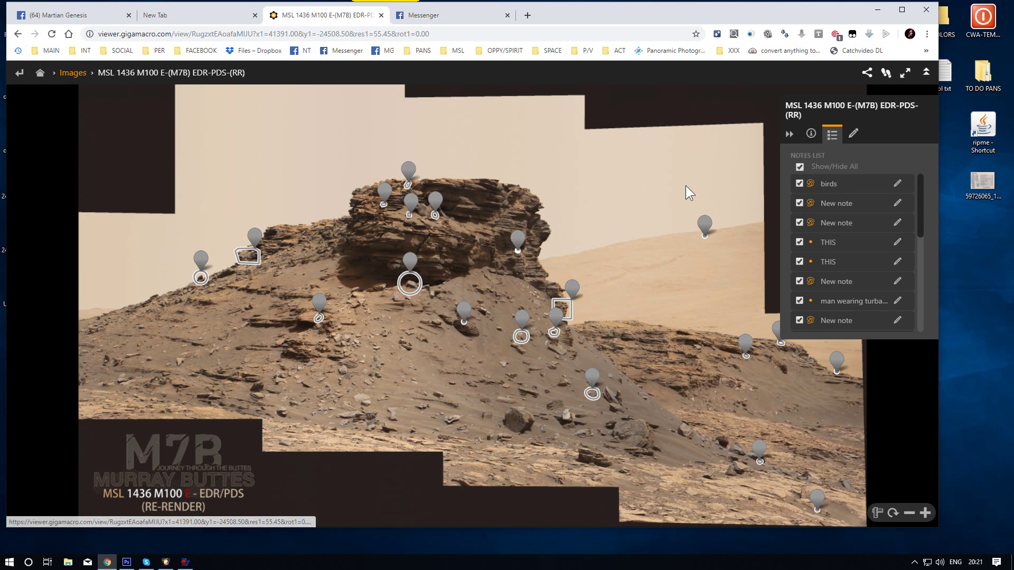
{"action": "left_click", "coordinate": [801, 166]}
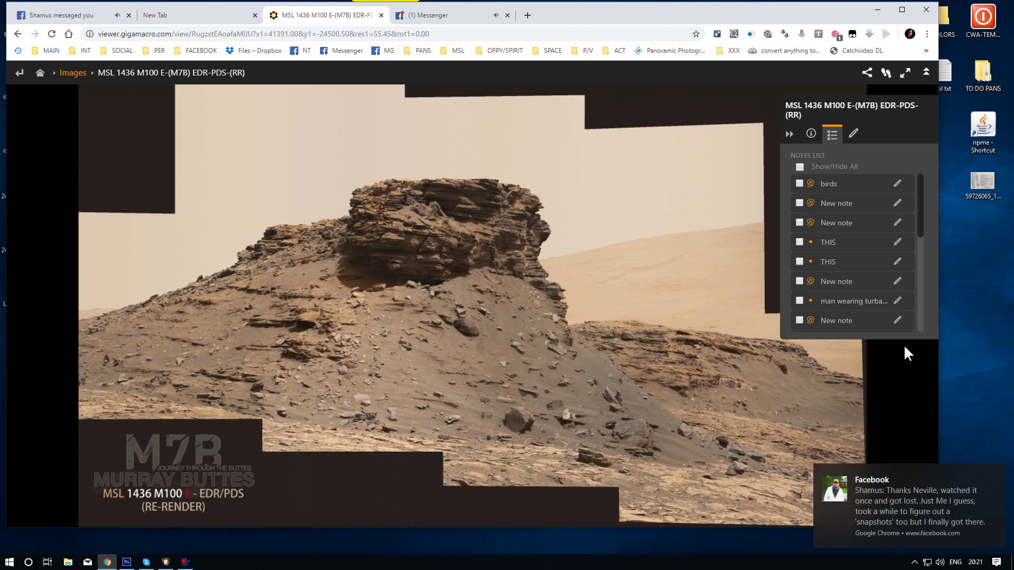
{"action": "left_click", "coordinate": [988, 479]}
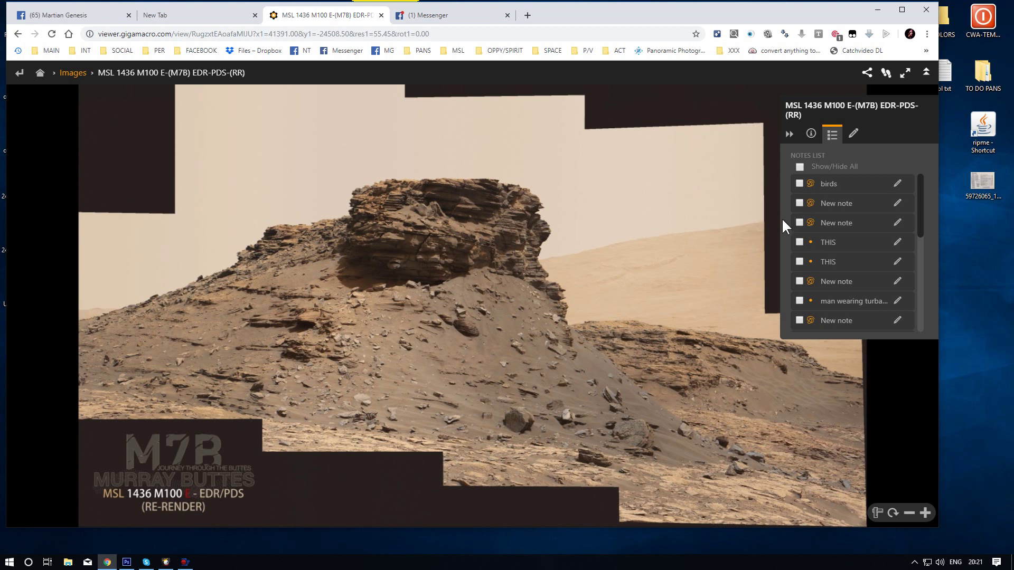
Zoom the Murray Buttes panorama until the dark pointed foreground rock fills the view
{"action": "scroll", "coordinate": [405, 189], "scroll_direction": "up", "scroll_amount": 8}
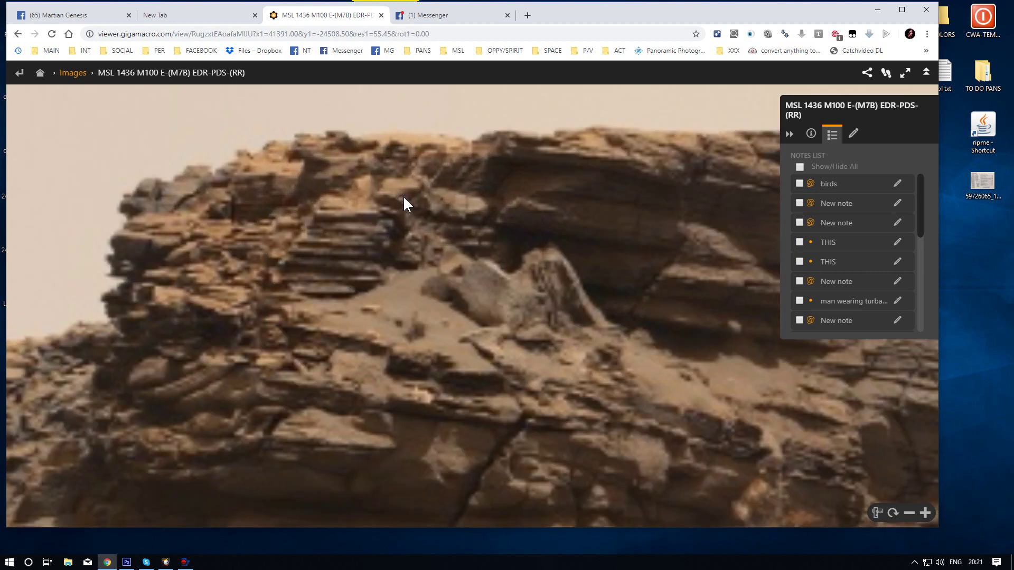
{"action": "scroll", "coordinate": [554, 283], "scroll_direction": "down", "scroll_amount": 5}
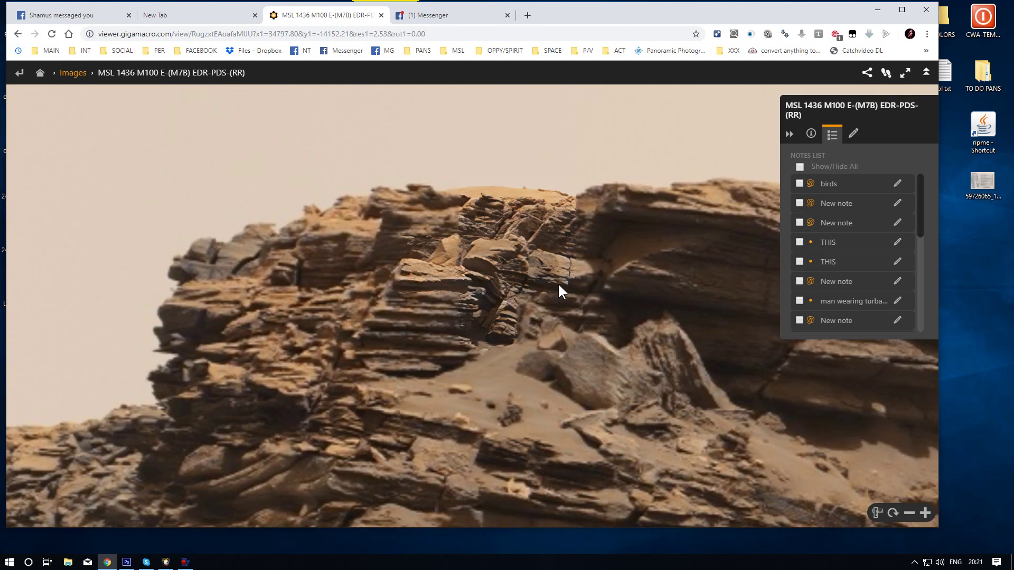
{"action": "scroll", "coordinate": [632, 268], "scroll_direction": "down", "scroll_amount": 5}
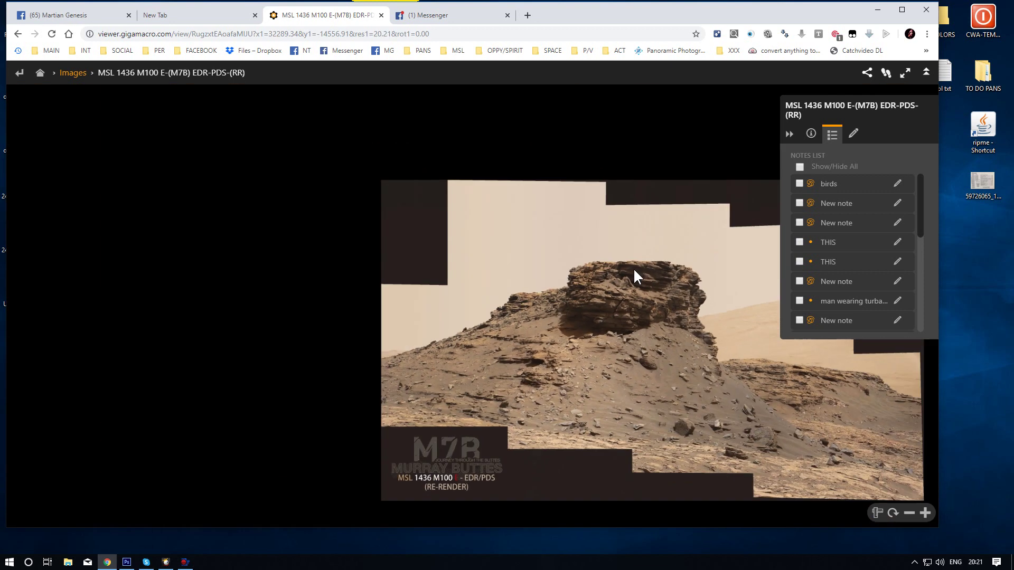
{"action": "scroll", "coordinate": [565, 300], "scroll_direction": "up", "scroll_amount": 7}
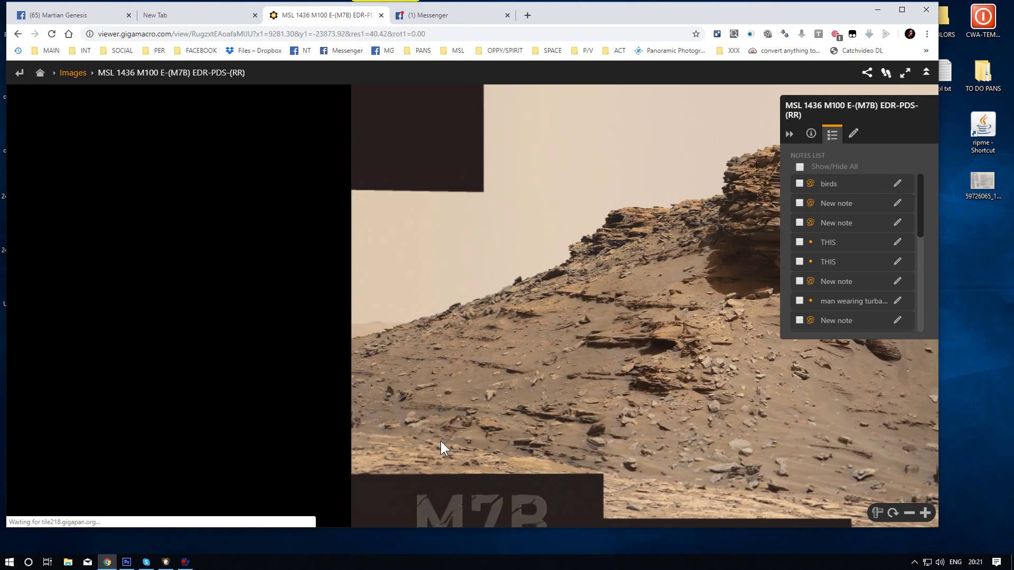
{"action": "scroll", "coordinate": [233, 233], "scroll_direction": "up", "scroll_amount": 5}
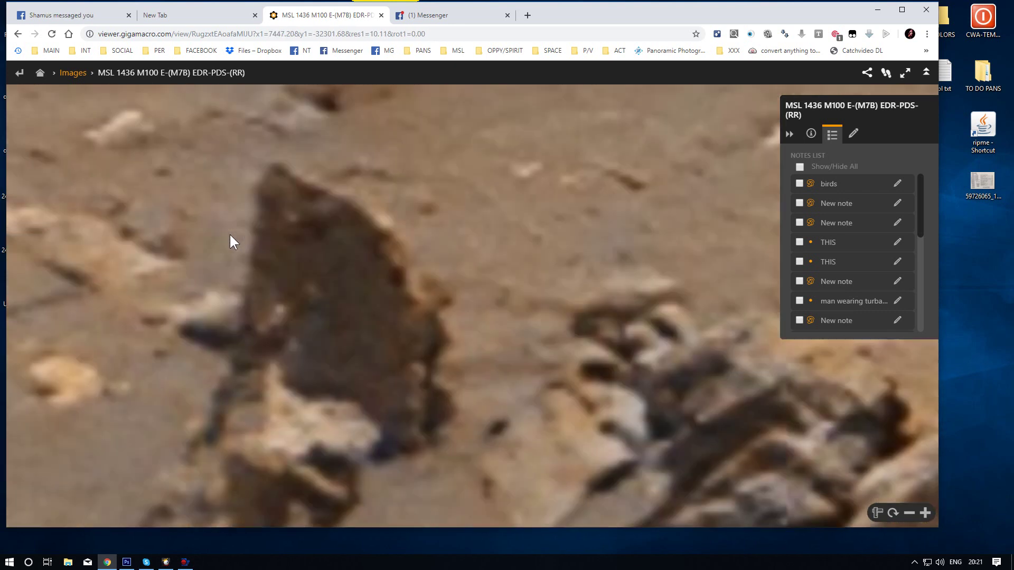
{"action": "scroll", "coordinate": [316, 283], "scroll_direction": "down", "scroll_amount": 2}
{"action": "scroll", "coordinate": [360, 286], "scroll_direction": "up", "scroll_amount": 2}
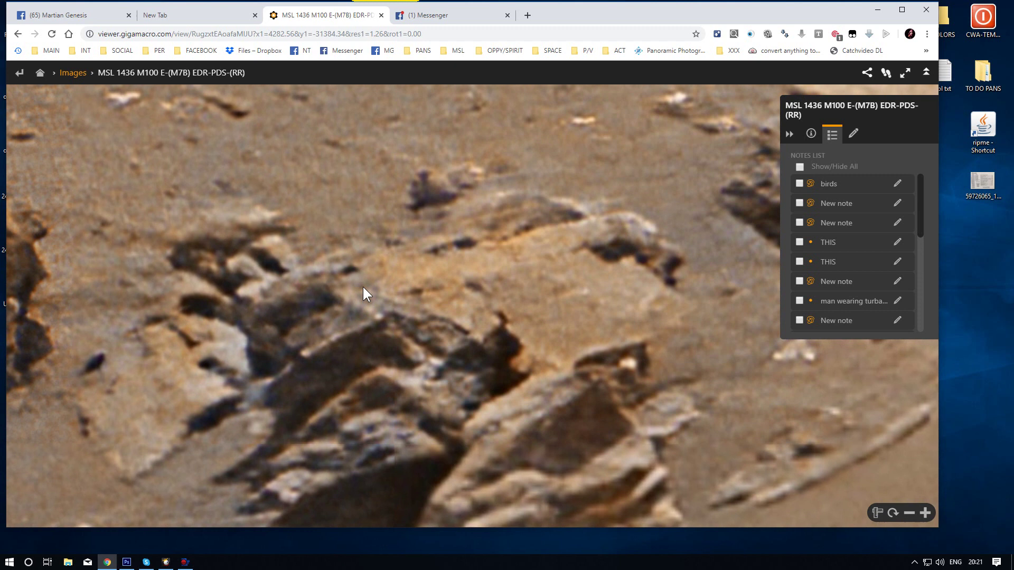
{"action": "scroll", "coordinate": [364, 287], "scroll_direction": "down", "scroll_amount": 1}
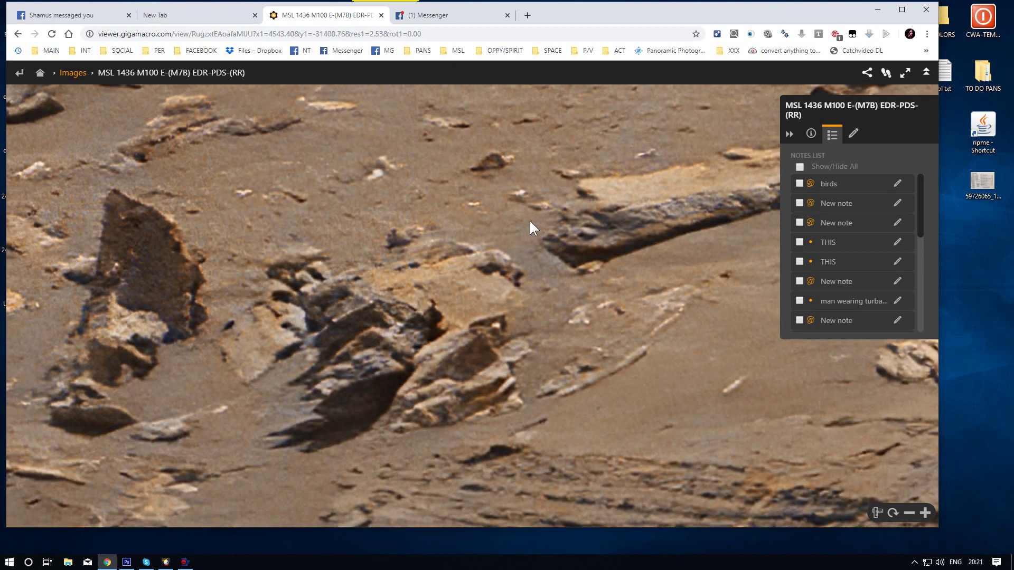
Abandon a point note, then start a circle note centred on the dark rock cluster
{"action": "left_click", "coordinate": [855, 132]}
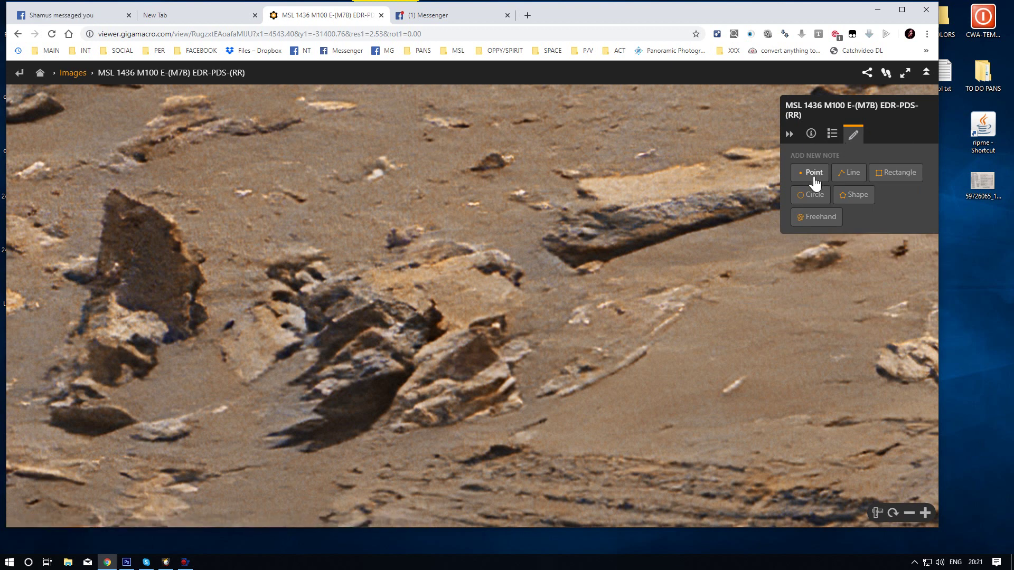
{"action": "left_click", "coordinate": [813, 178]}
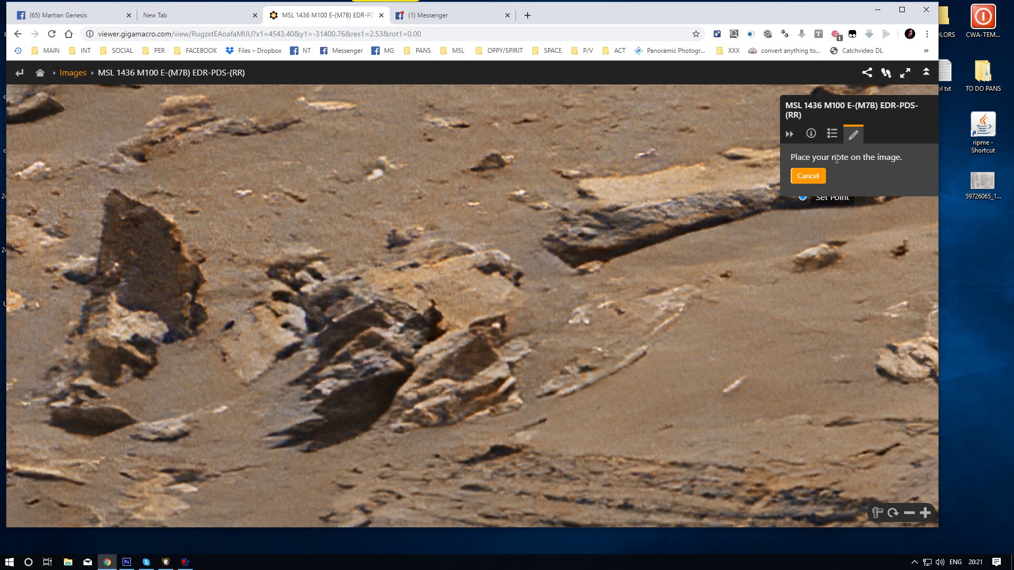
{"action": "left_click", "coordinate": [807, 177]}
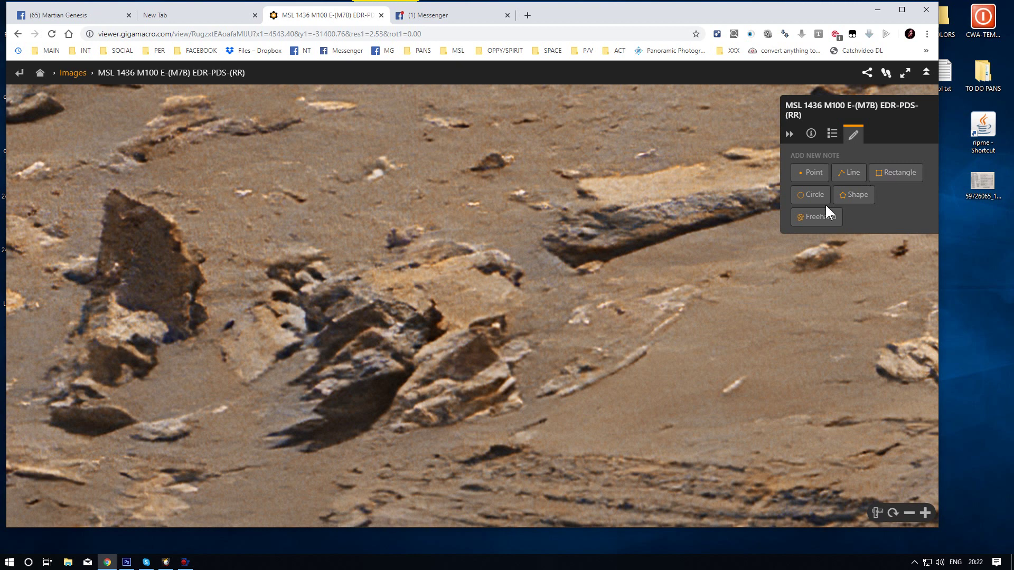
{"action": "left_click", "coordinate": [811, 199]}
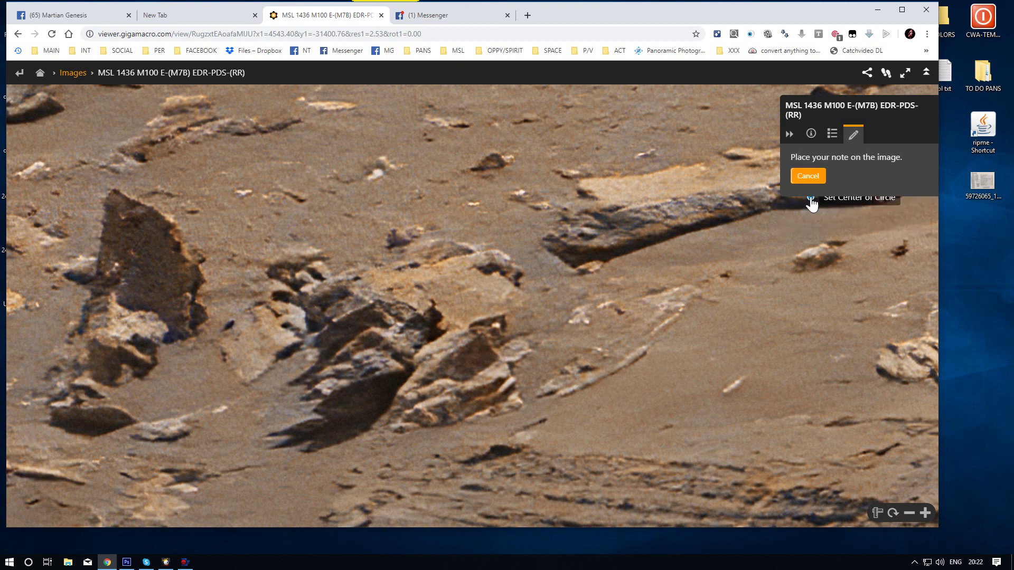
{"action": "left_click", "coordinate": [248, 236]}
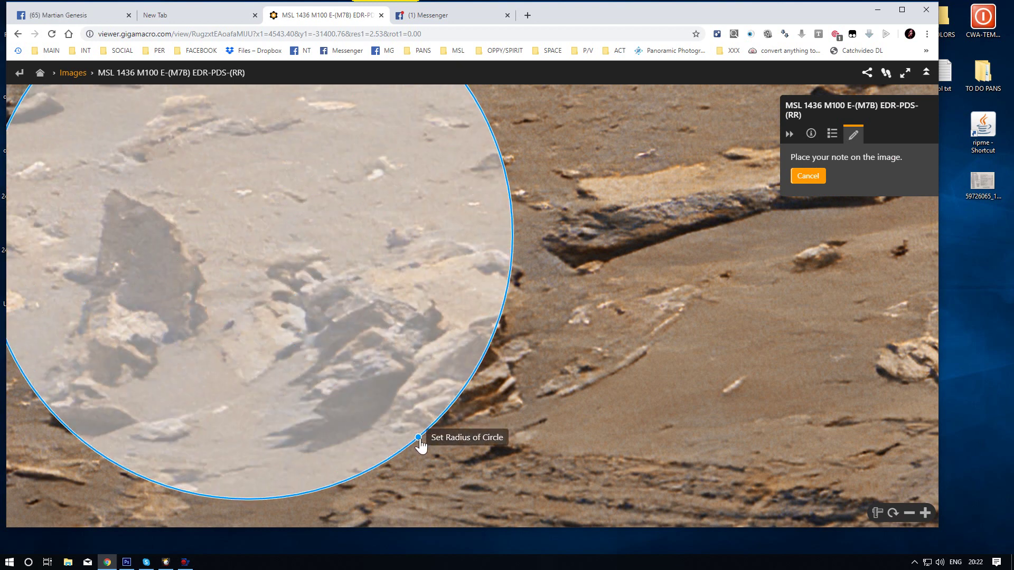
Fix the circle's size around the rock, titled 'ggfdgdfg' with description 'drfgdfgd'
{"action": "left_click", "coordinate": [362, 314]}
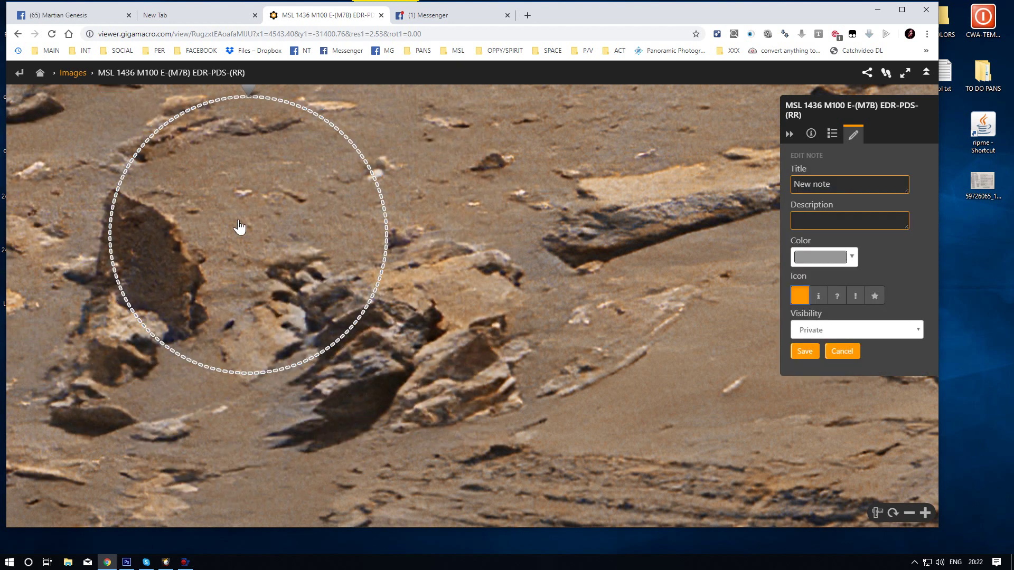
{"action": "left_click_drag", "start_coordinate": [240, 227], "coordinate": [275, 252]}
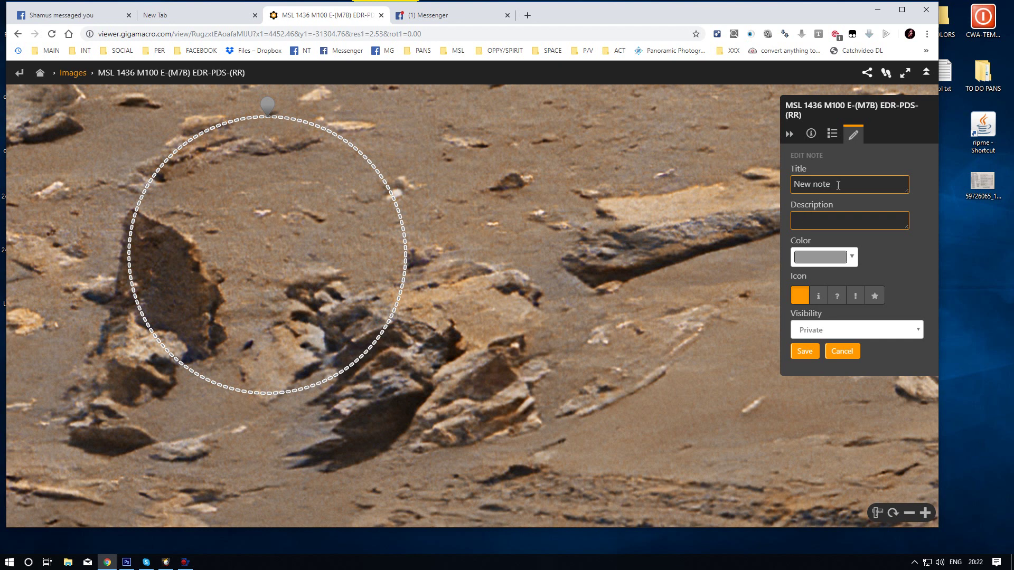
{"action": "left_click_drag", "start_coordinate": [838, 184], "coordinate": [755, 200]}
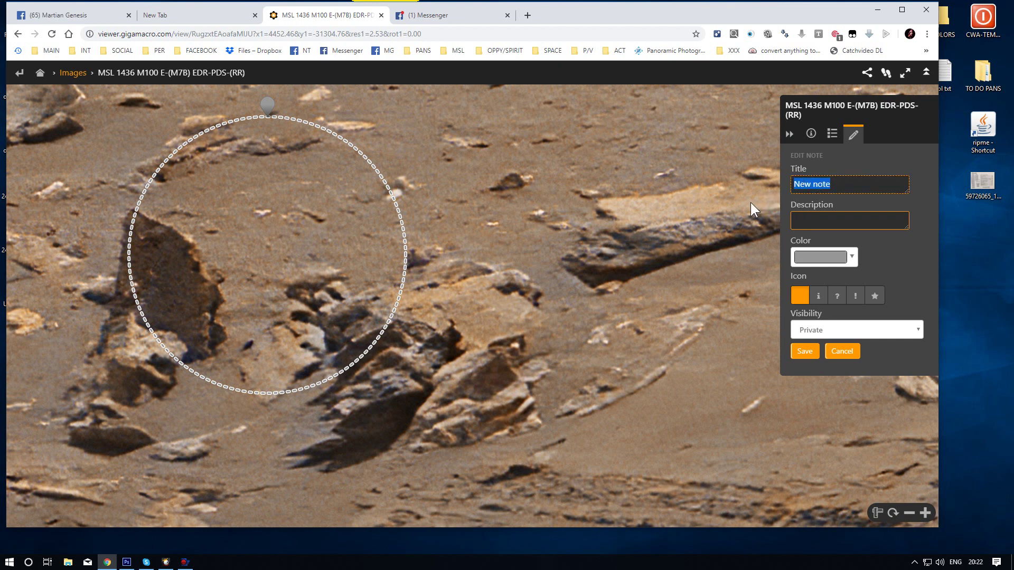
{"action": "type", "text": "ggfdgdfg"}
{"action": "left_click", "coordinate": [817, 220]}
{"action": "type", "text": "drfgdfgd"}
Give the note orange colour, a star pin and Public visibility, then save it
{"action": "left_click", "coordinate": [845, 257]}
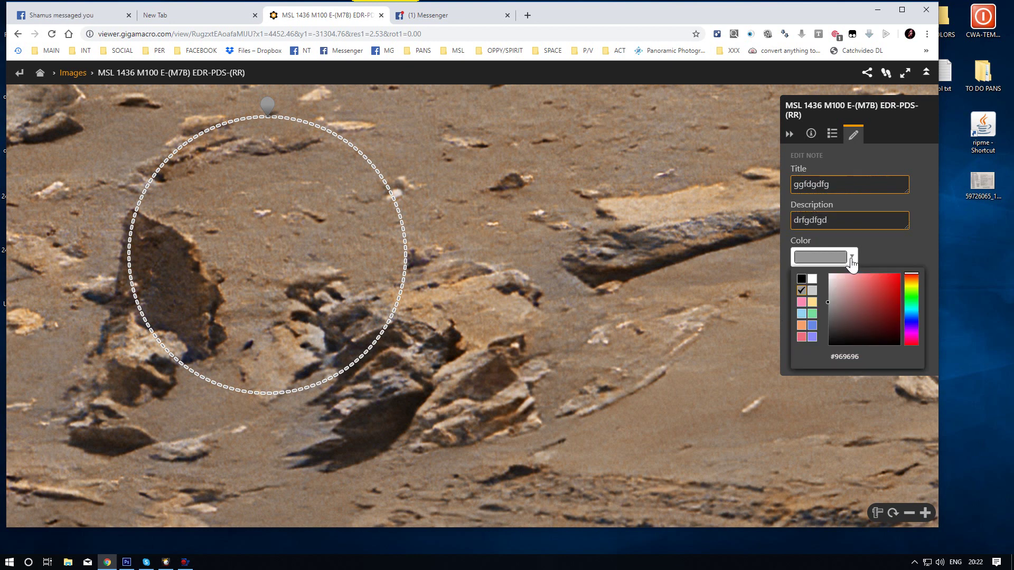
{"action": "left_click", "coordinate": [812, 326]}
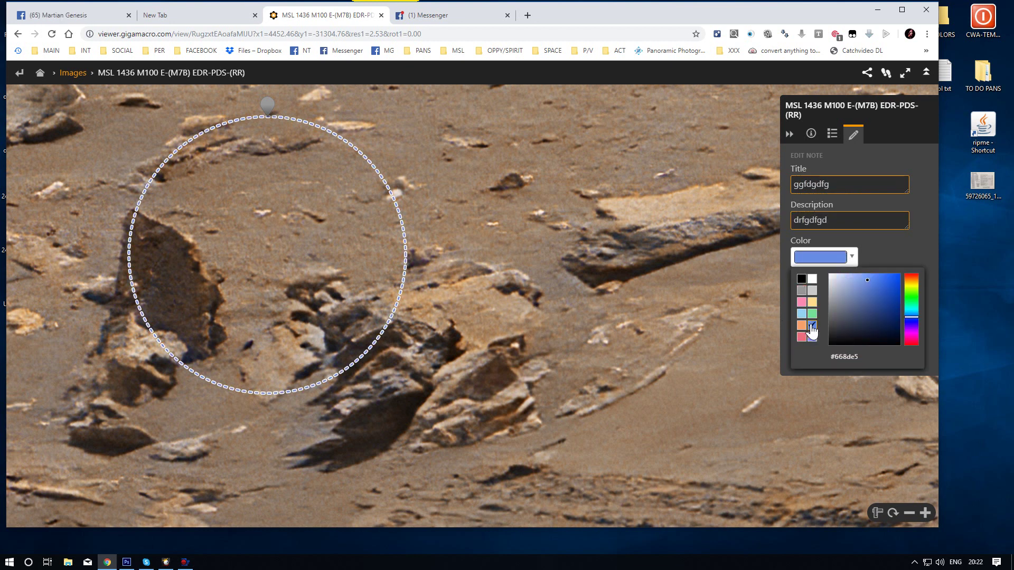
{"action": "left_click", "coordinate": [801, 325]}
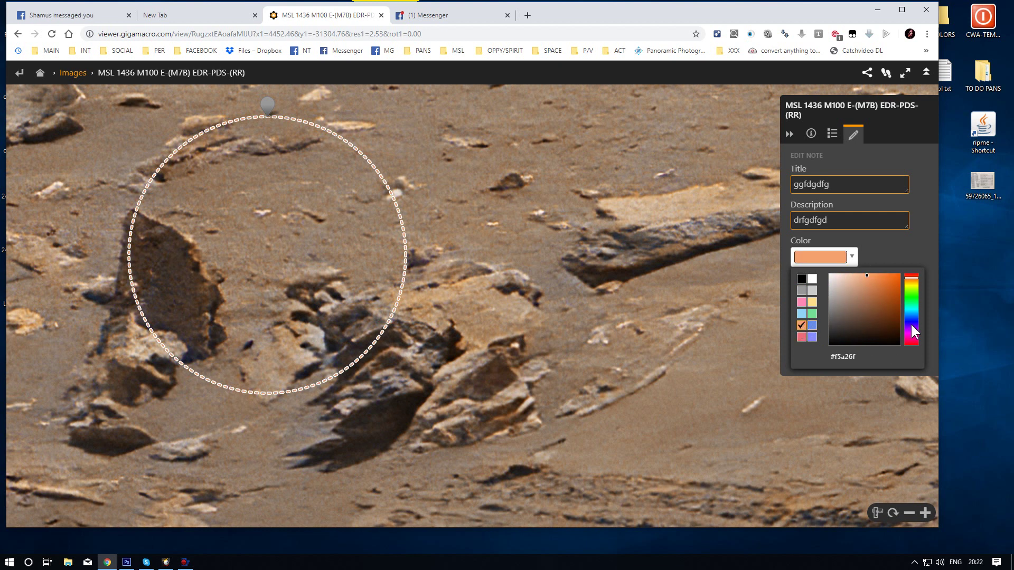
{"action": "left_click", "coordinate": [919, 240]}
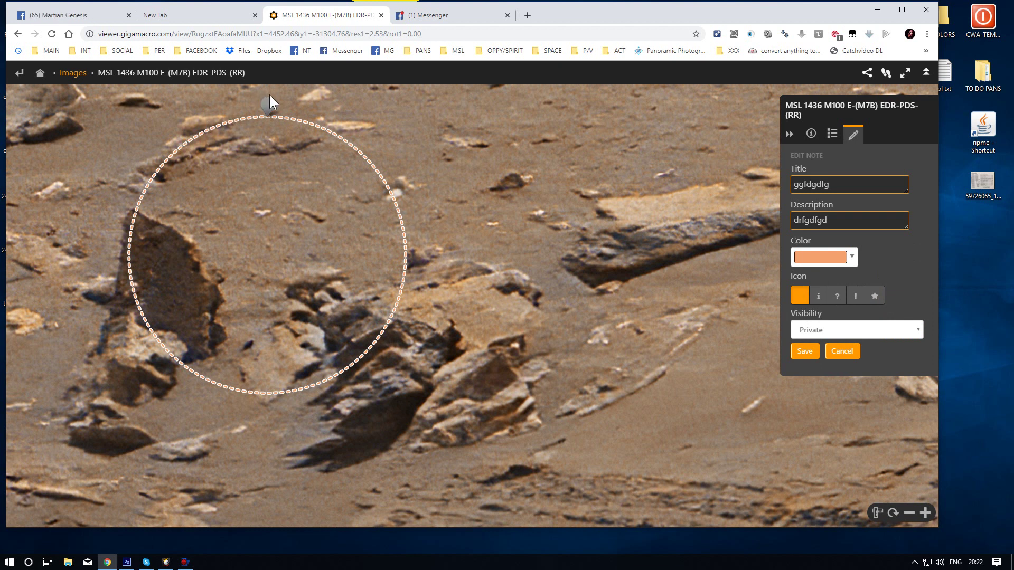
{"action": "left_click", "coordinate": [839, 299]}
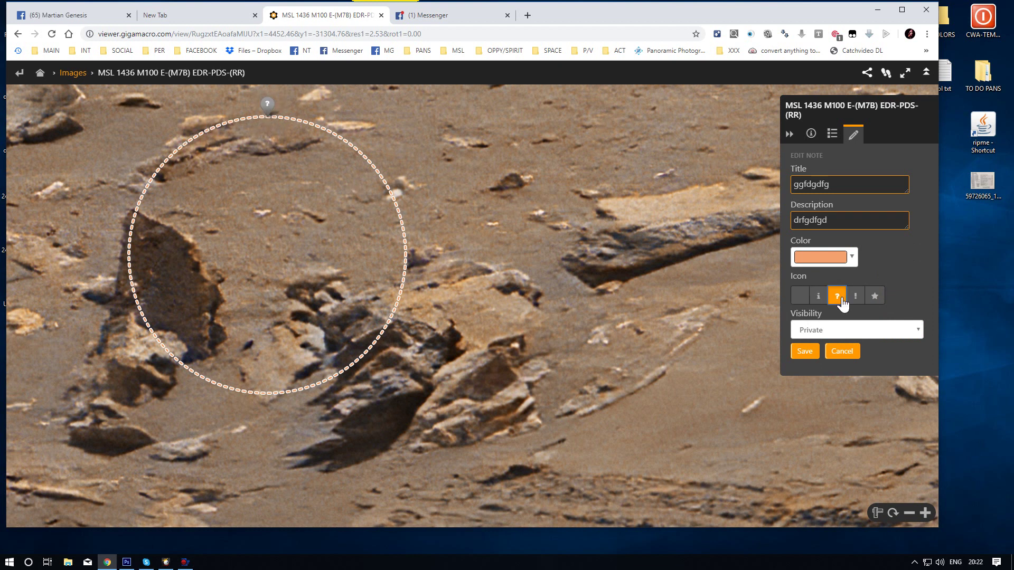
{"action": "left_click", "coordinate": [875, 298]}
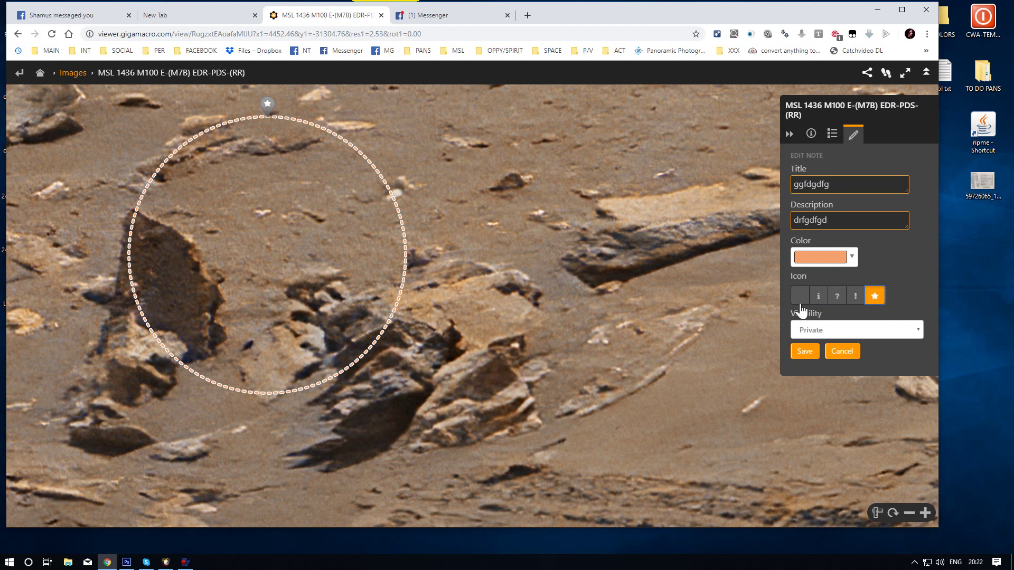
{"action": "left_click", "coordinate": [921, 331]}
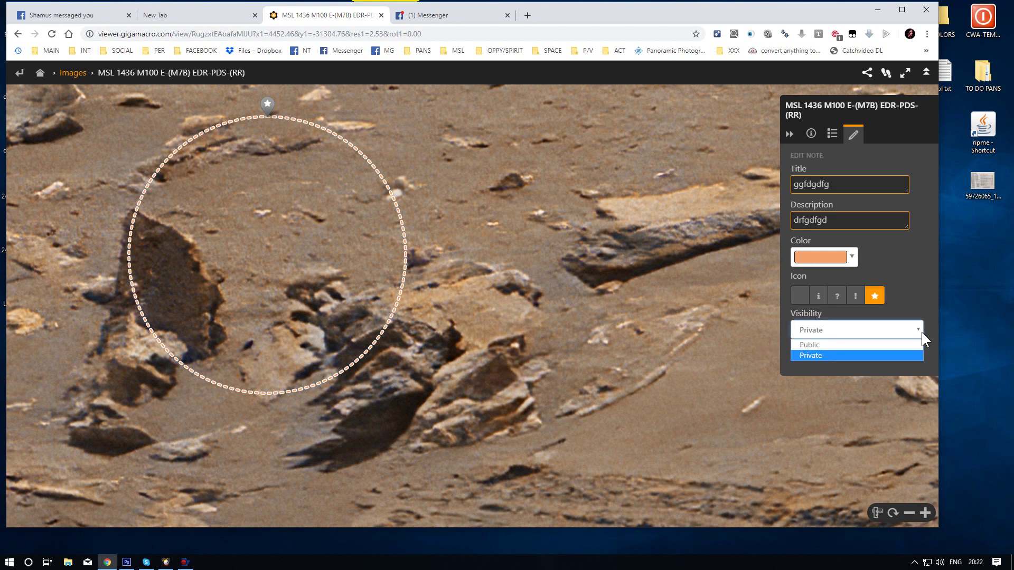
{"action": "left_click", "coordinate": [850, 344]}
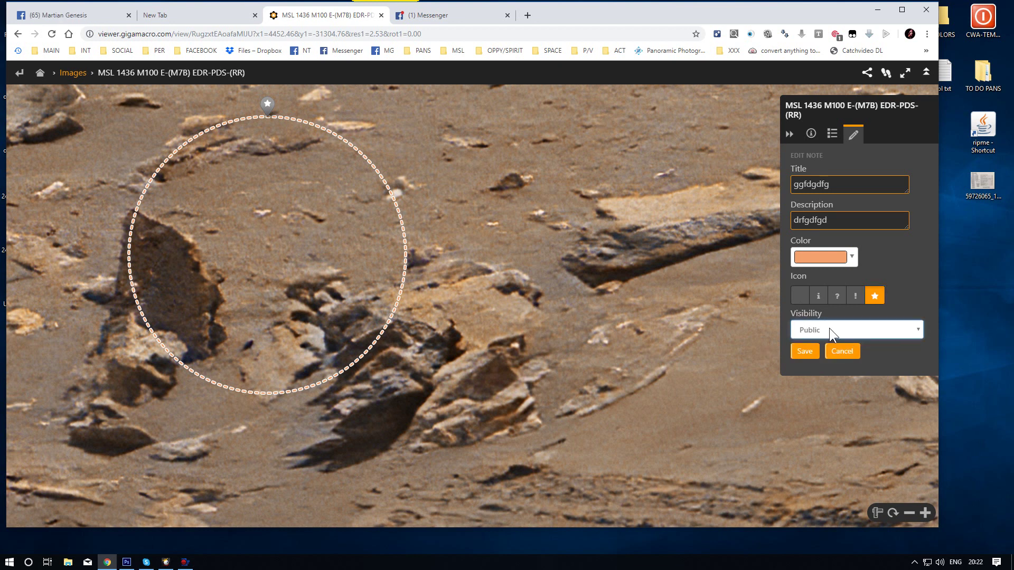
{"action": "left_click", "coordinate": [805, 352]}
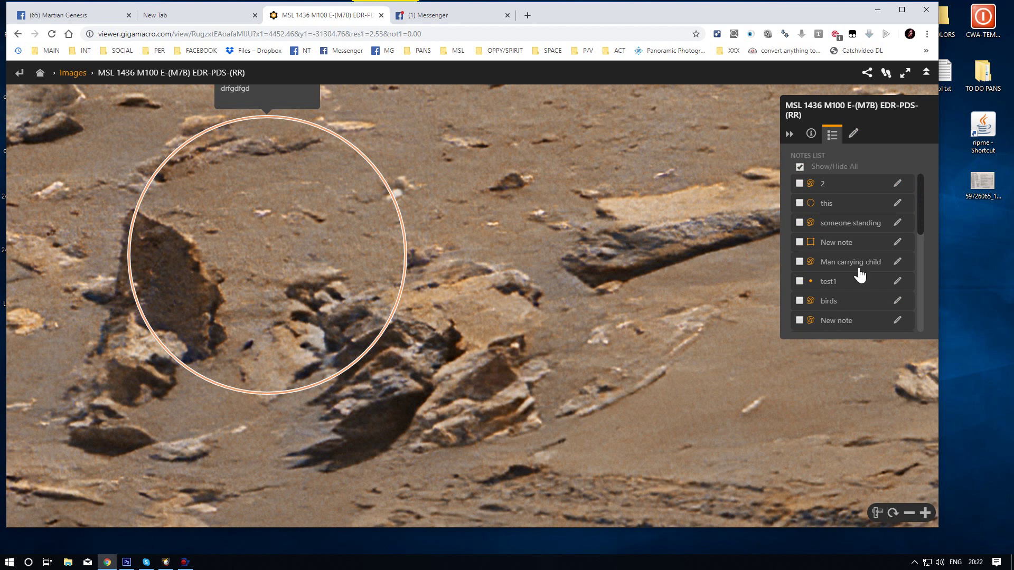
Fly to the 'ggfdgdfg' note from the Notes List and zoom around its circle
{"action": "scroll", "coordinate": [860, 271], "scroll_direction": "down", "scroll_amount": 3}
{"action": "scroll", "coordinate": [858, 275], "scroll_direction": "up", "scroll_amount": 3}
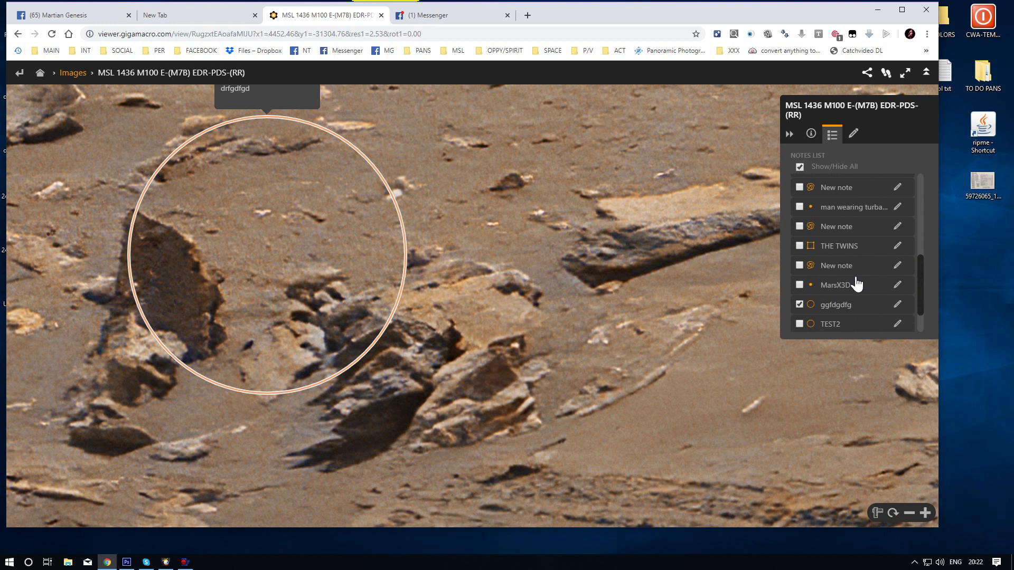
{"action": "left_click", "coordinate": [828, 309]}
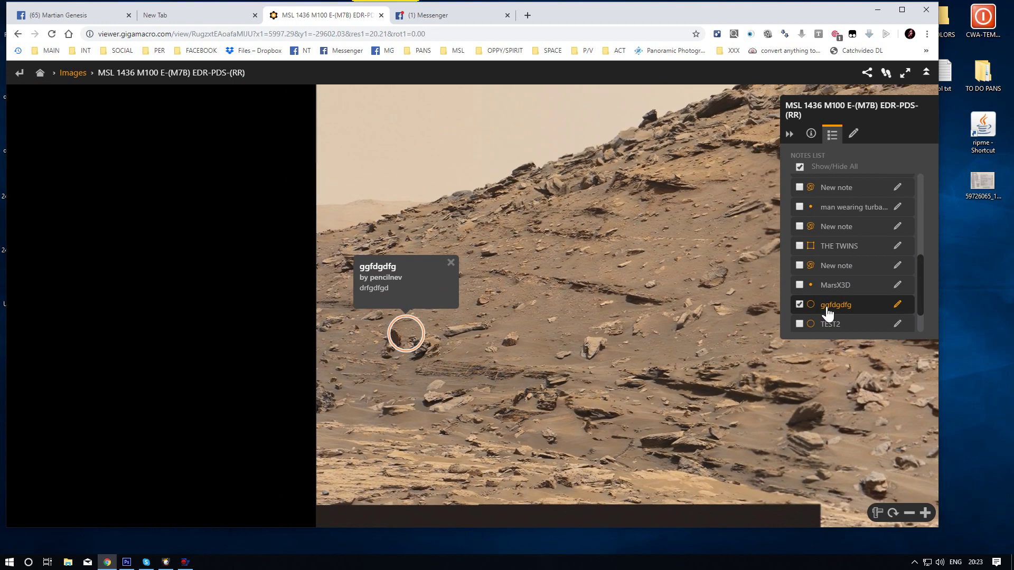
{"action": "scroll", "coordinate": [401, 333], "scroll_direction": "up", "scroll_amount": 5}
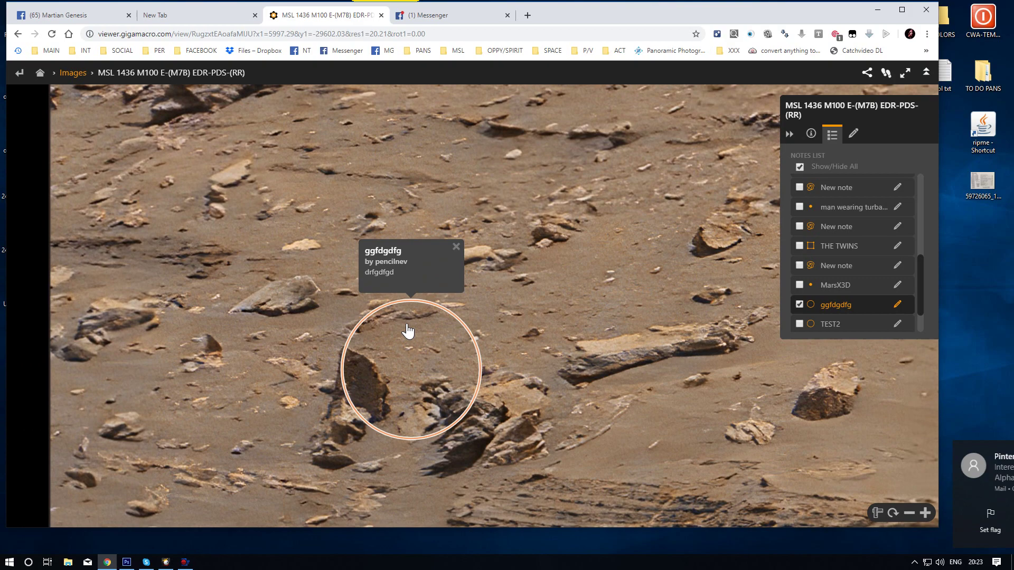
{"action": "scroll", "coordinate": [417, 451], "scroll_direction": "up", "scroll_amount": 3}
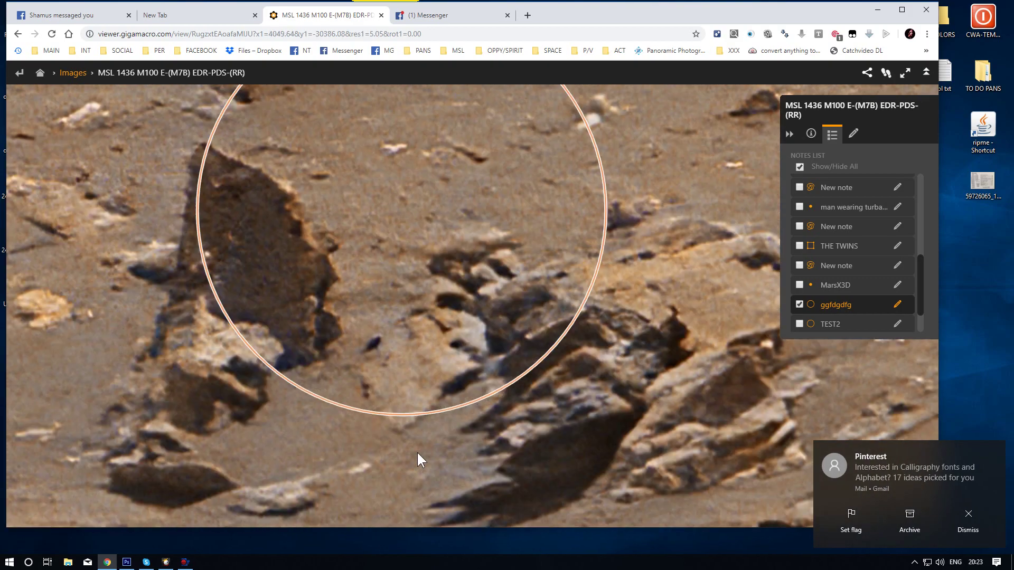
{"action": "scroll", "coordinate": [458, 390], "scroll_direction": "down", "scroll_amount": 2}
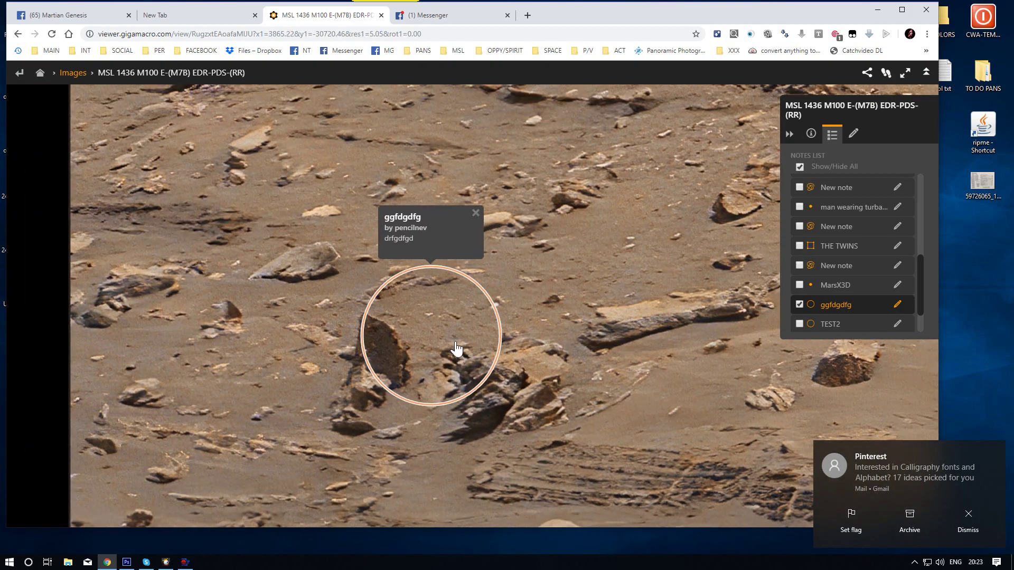
{"action": "scroll", "coordinate": [458, 336], "scroll_direction": "up", "scroll_amount": 2}
{"action": "scroll", "coordinate": [457, 335], "scroll_direction": "down", "scroll_amount": 2}
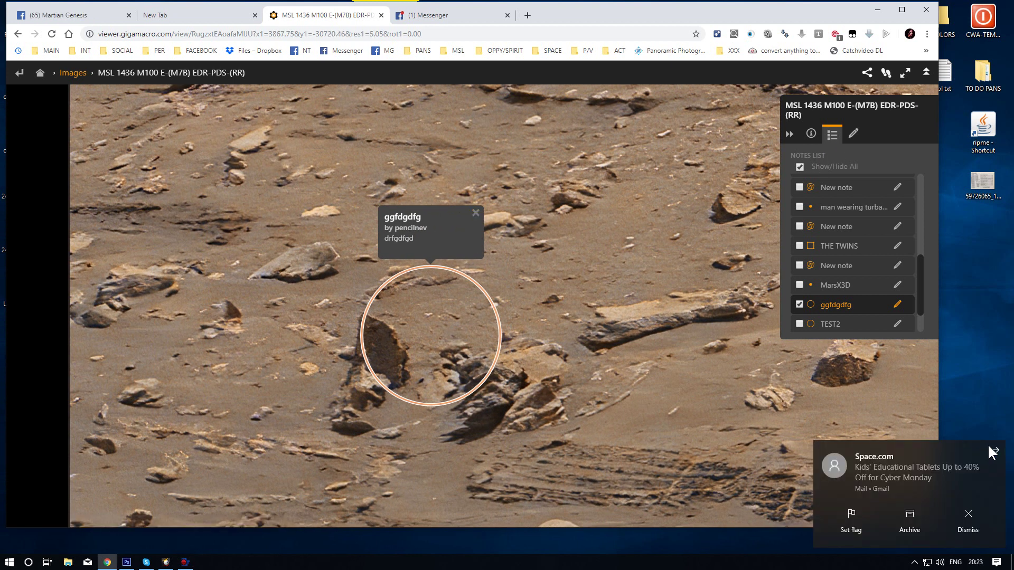
Dismiss the mail toast, hide all notes, zoom closer on the rock, and collapse the side panel
{"action": "left_click", "coordinate": [991, 451]}
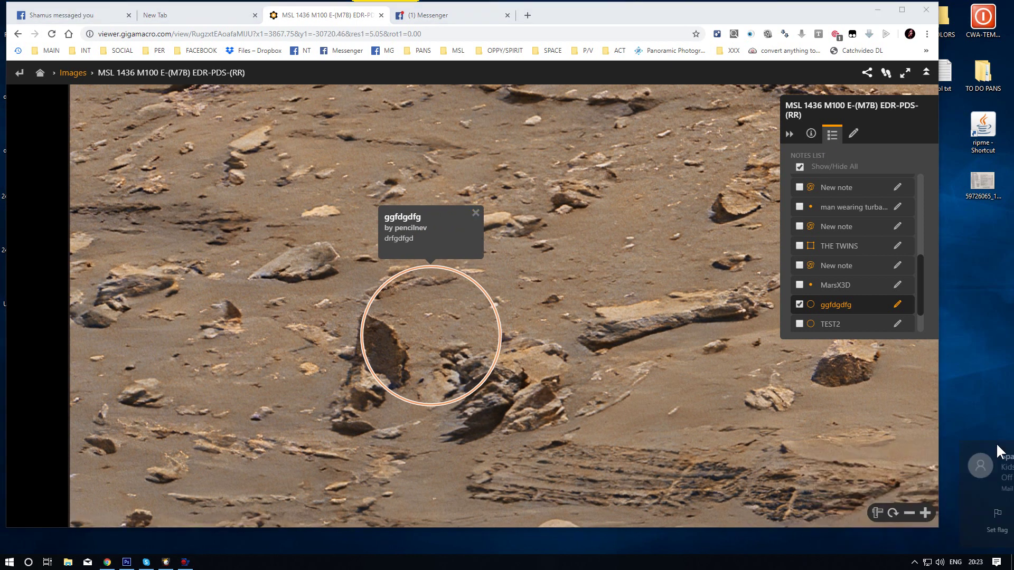
{"action": "left_click", "coordinate": [799, 167]}
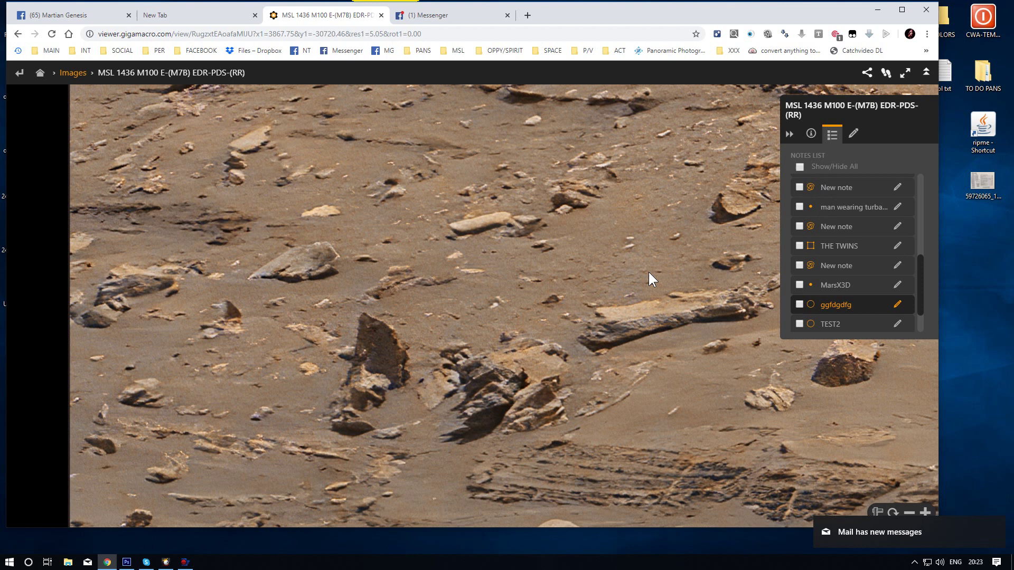
{"action": "left_click", "coordinate": [545, 445]}
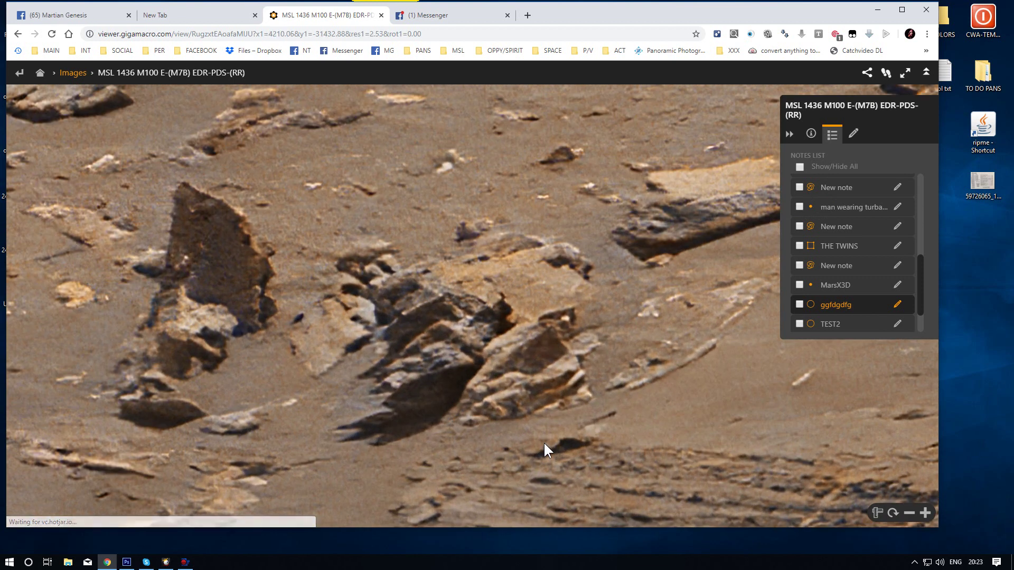
{"action": "left_click", "coordinate": [790, 136]}
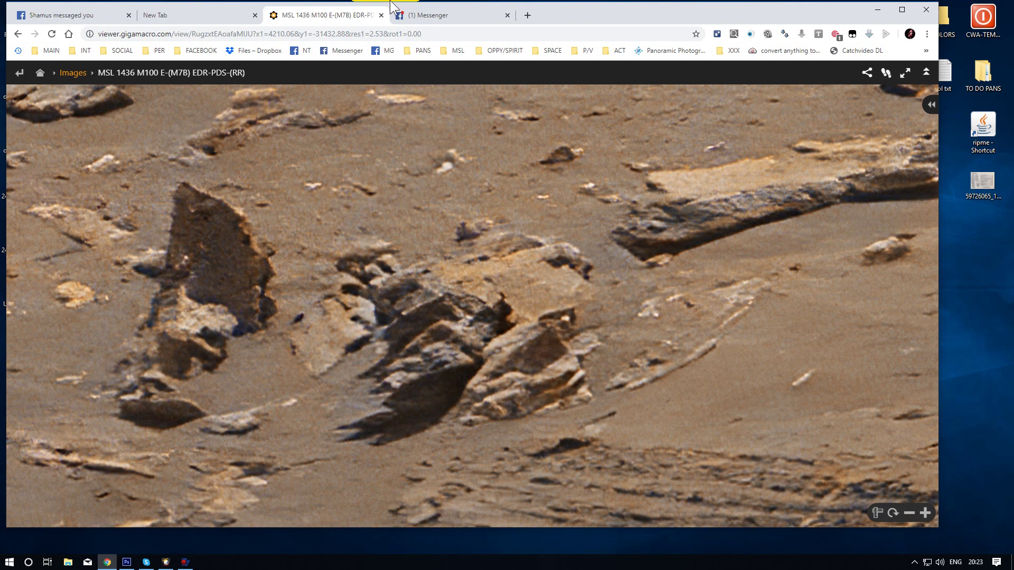
Capture the rock close-up region and save it as JPEG 'grid original_211' on the Desktop
{"action": "mouse_move", "coordinate": [393, 1]}
{"action": "left_click", "coordinate": [363, 37]}
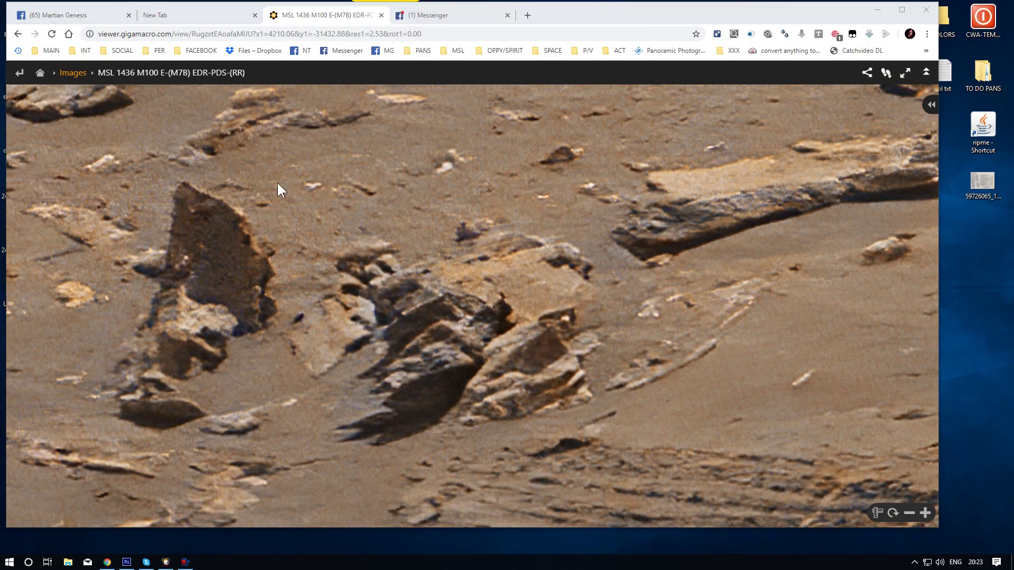
{"action": "left_click_drag", "start_coordinate": [175, 181], "coordinate": [687, 455]}
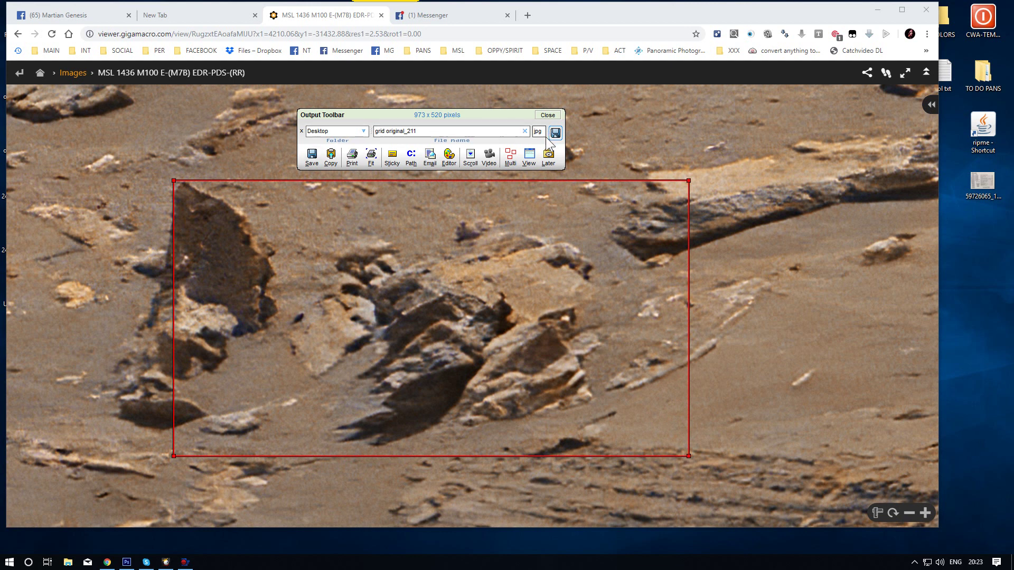
{"action": "left_click", "coordinate": [312, 158]}
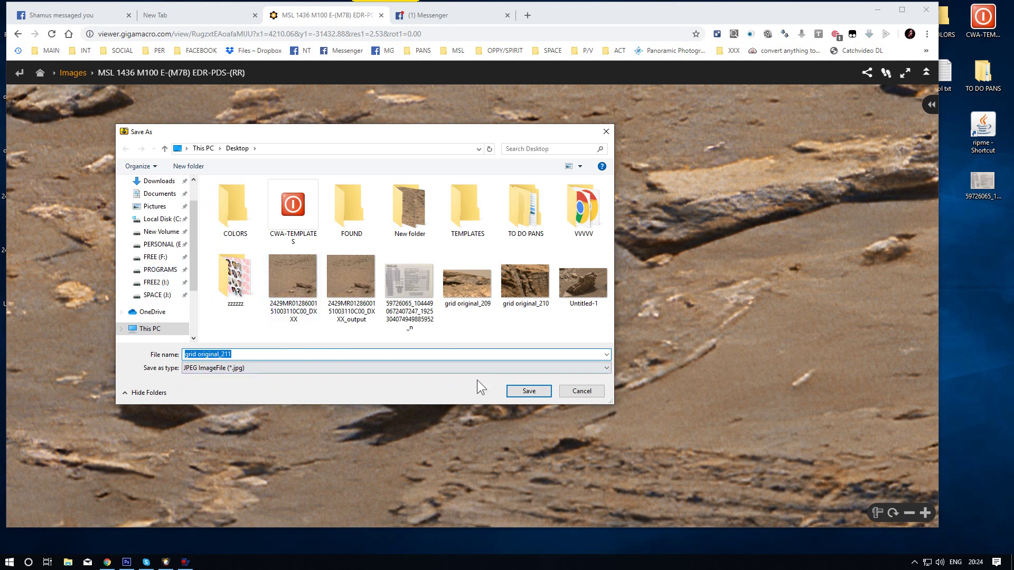
{"action": "left_click", "coordinate": [517, 391]}
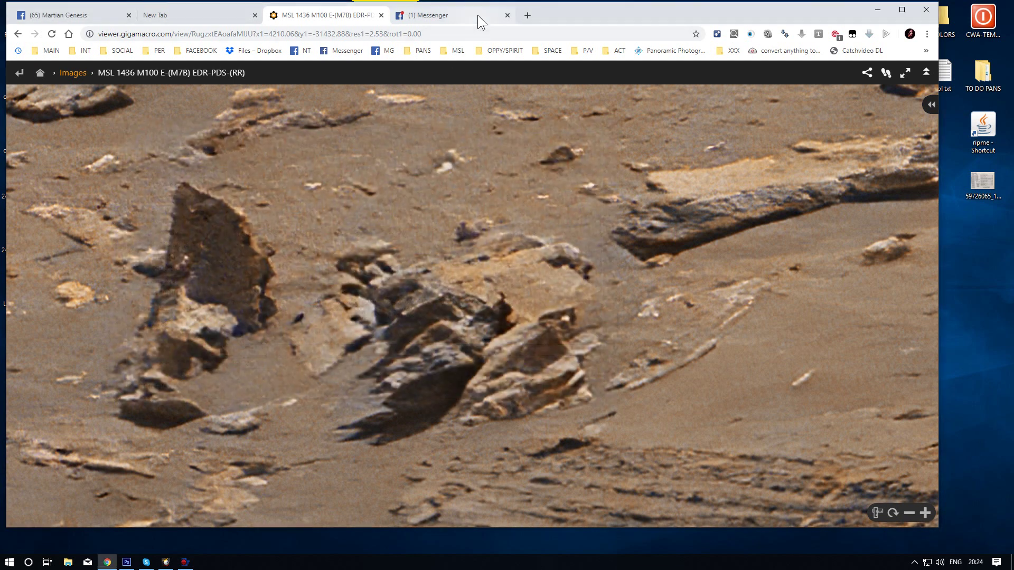
Check the chat message, return to the Mars pan, and uncover the grid original_211 snapshot on the desktop
{"action": "left_click", "coordinate": [477, 15]}
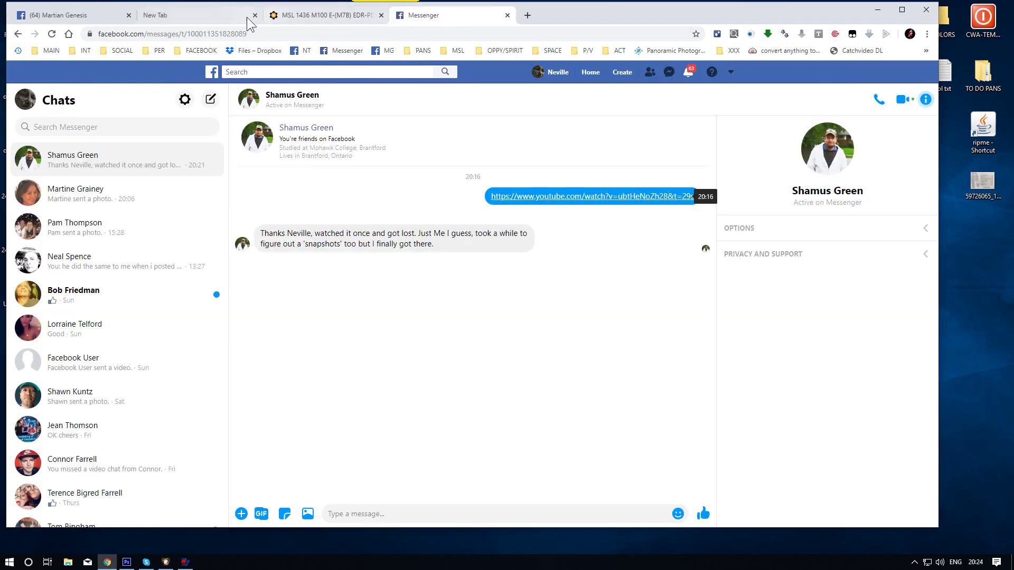
{"action": "left_click", "coordinate": [300, 16]}
{"action": "left_click_drag", "start_coordinate": [654, 8], "coordinate": [713, 10]}
{"action": "left_click_drag", "start_coordinate": [32, 400], "coordinate": [38, 426]}
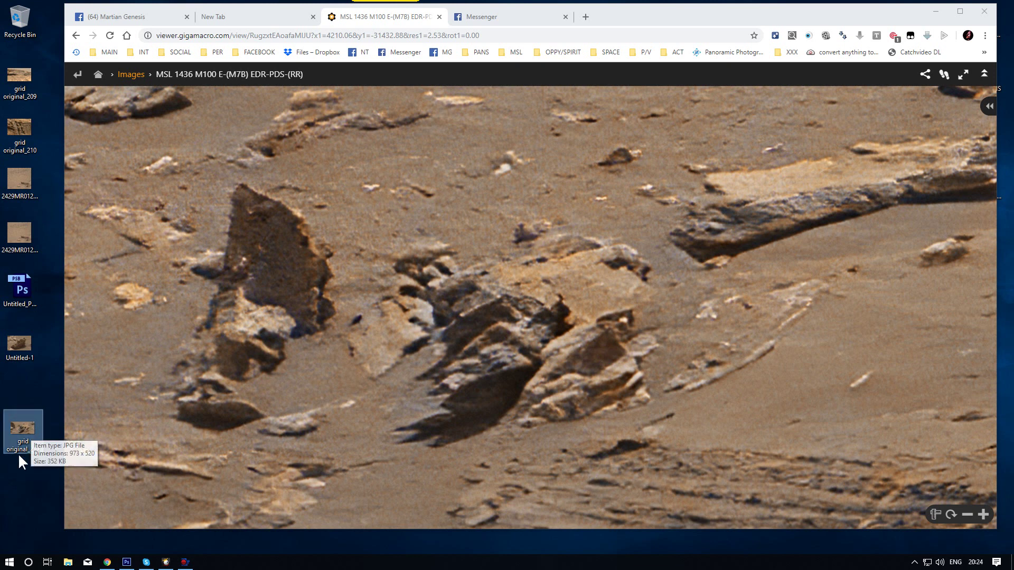
Create New folder (2) and move grid original_211 and a link to the current pan view into it
{"action": "right_click", "coordinate": [32, 473]}
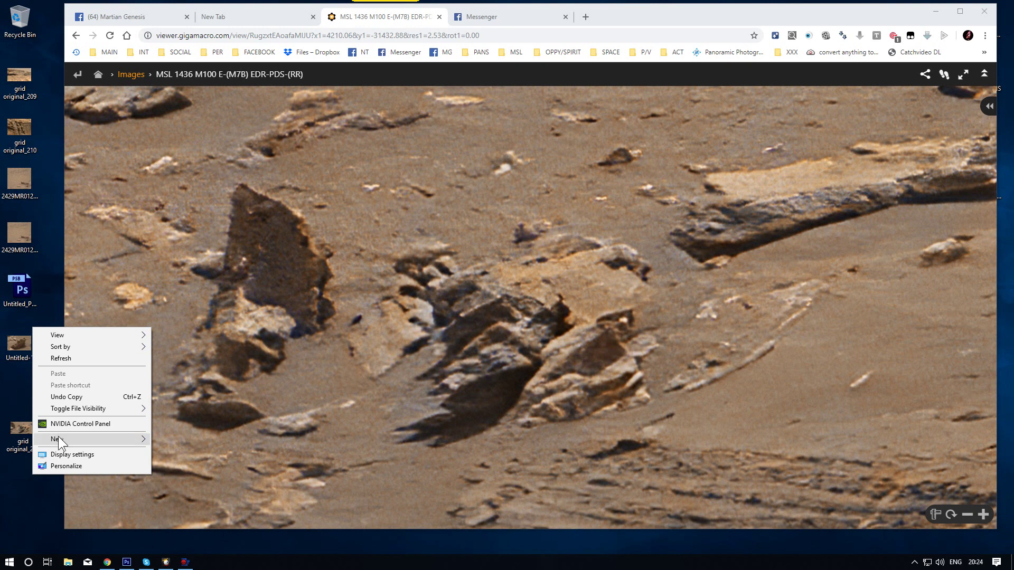
{"action": "mouse_move", "coordinate": [61, 442]}
{"action": "left_click", "coordinate": [170, 439]}
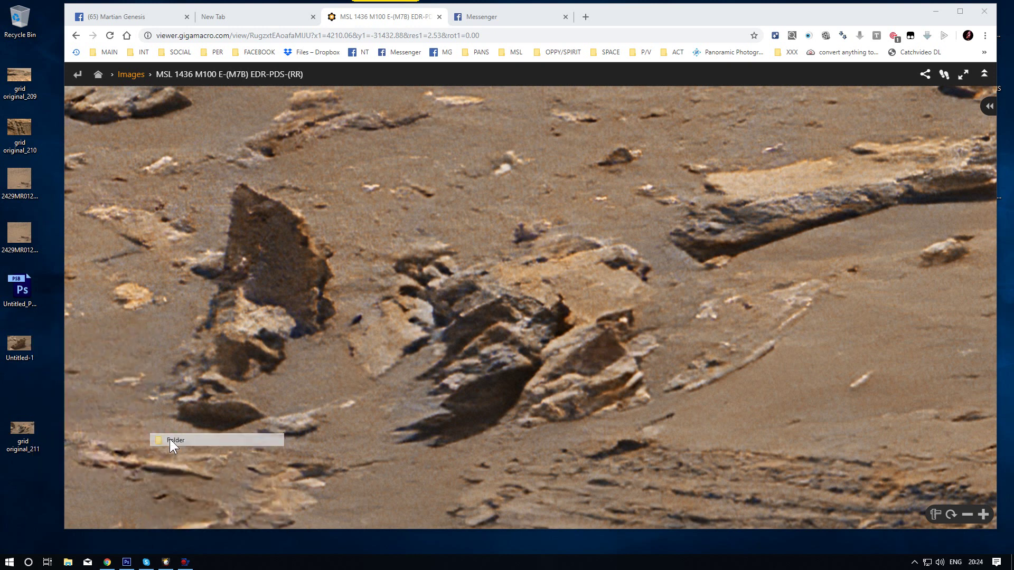
{"action": "left_click_drag", "start_coordinate": [18, 431], "coordinate": [28, 403]}
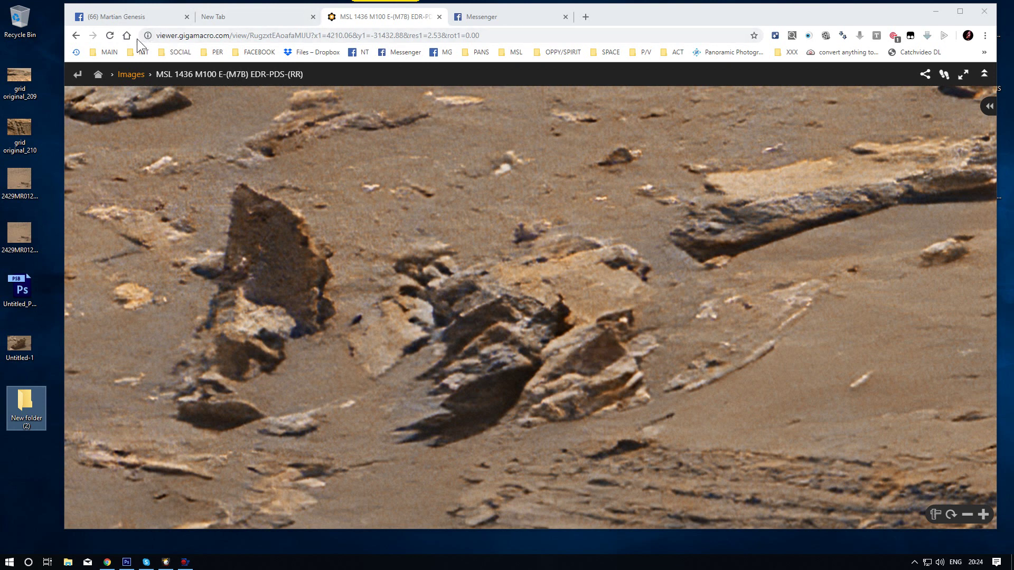
{"action": "left_click_drag", "start_coordinate": [148, 37], "coordinate": [33, 392]}
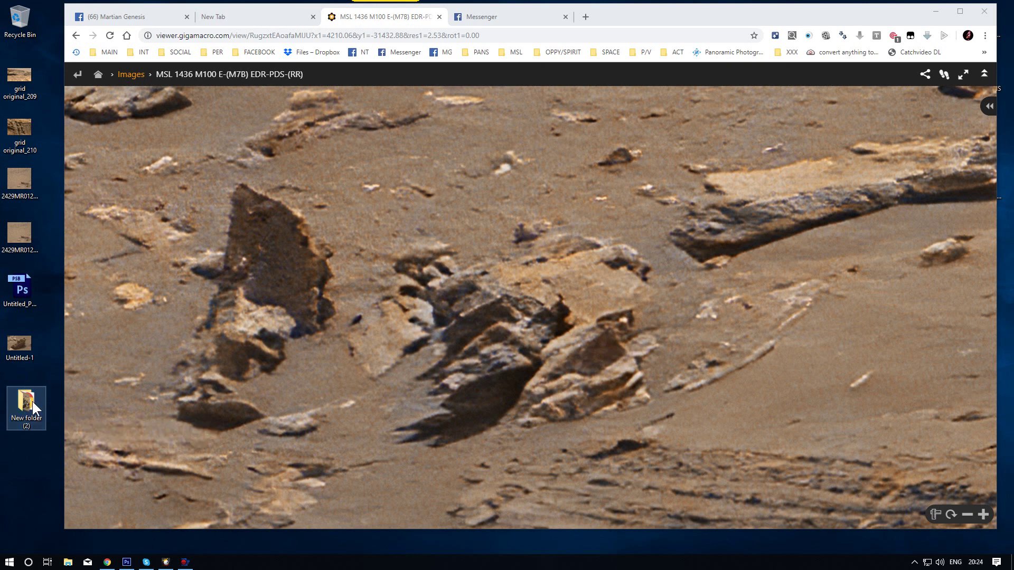
Open the saved pan-view shortcut, hide all its notes, and start Notepad from the Start menu
{"action": "double_click", "coordinate": [28, 402]}
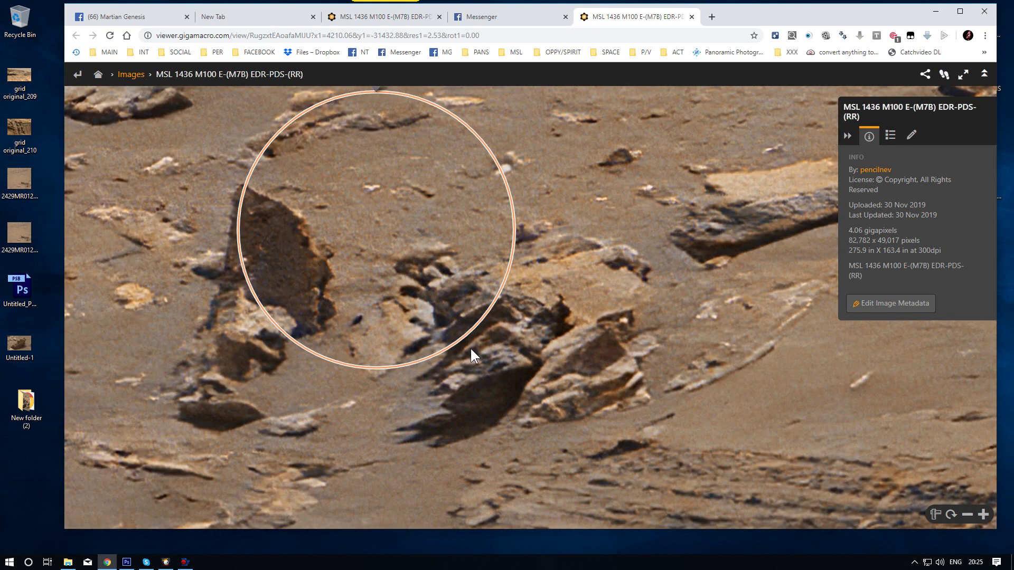
{"action": "left_click", "coordinate": [891, 136]}
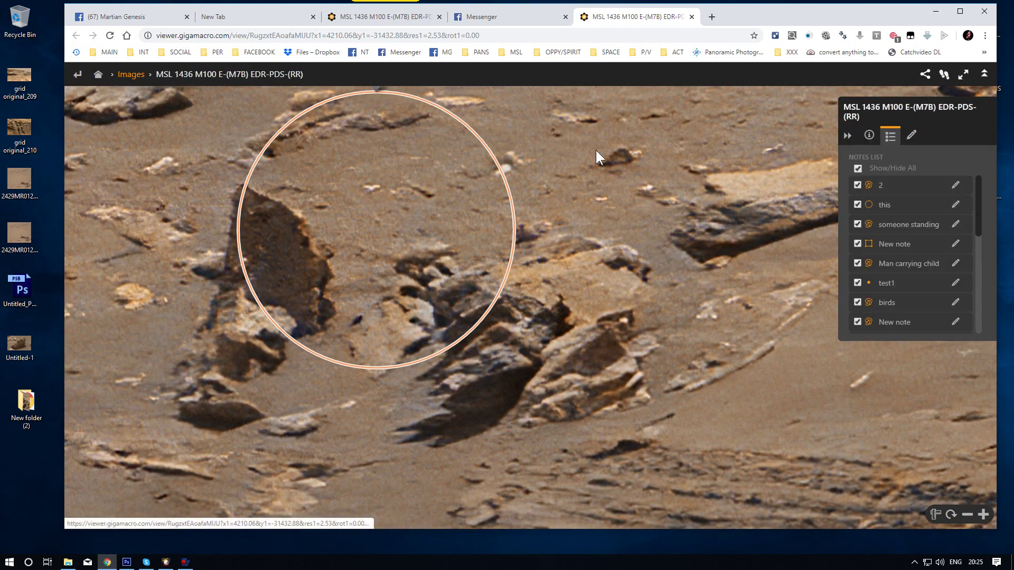
{"action": "left_click", "coordinate": [857, 168]}
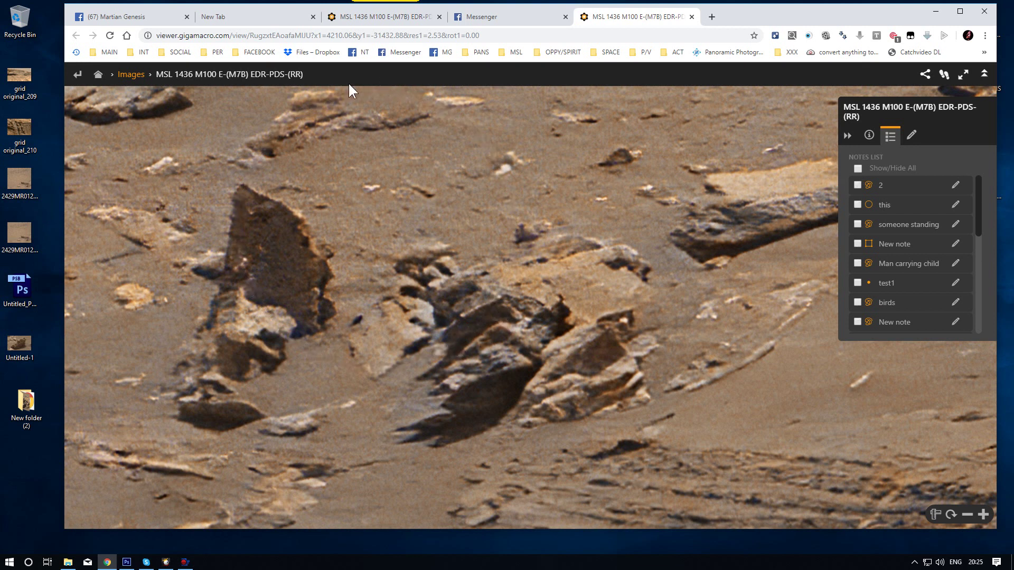
{"action": "left_click", "coordinate": [10, 563]}
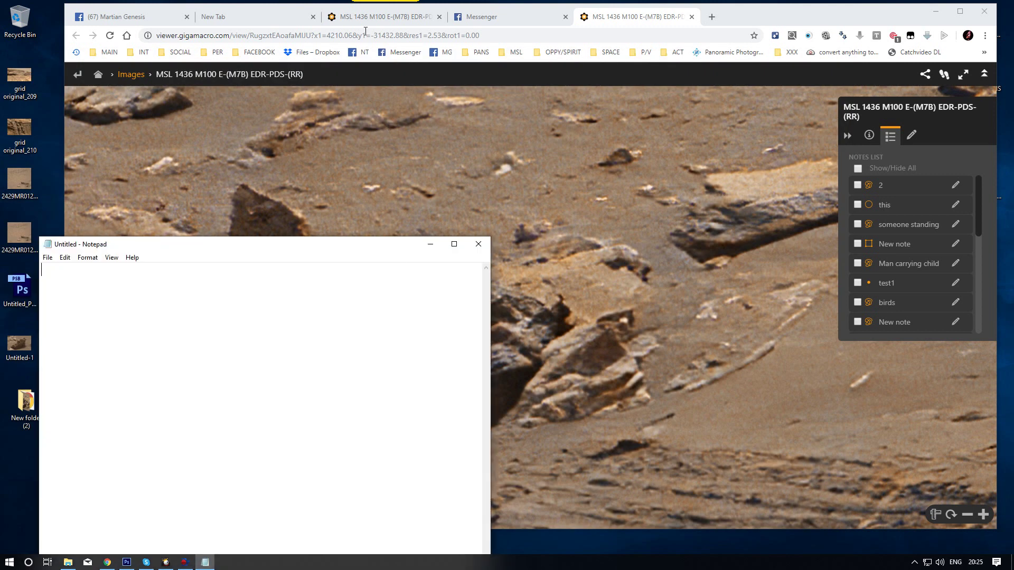
Copy the GIGAmacro view URL from the browser's address bar
{"action": "left_click", "coordinate": [502, 27]}
{"action": "left_click", "coordinate": [490, 35]}
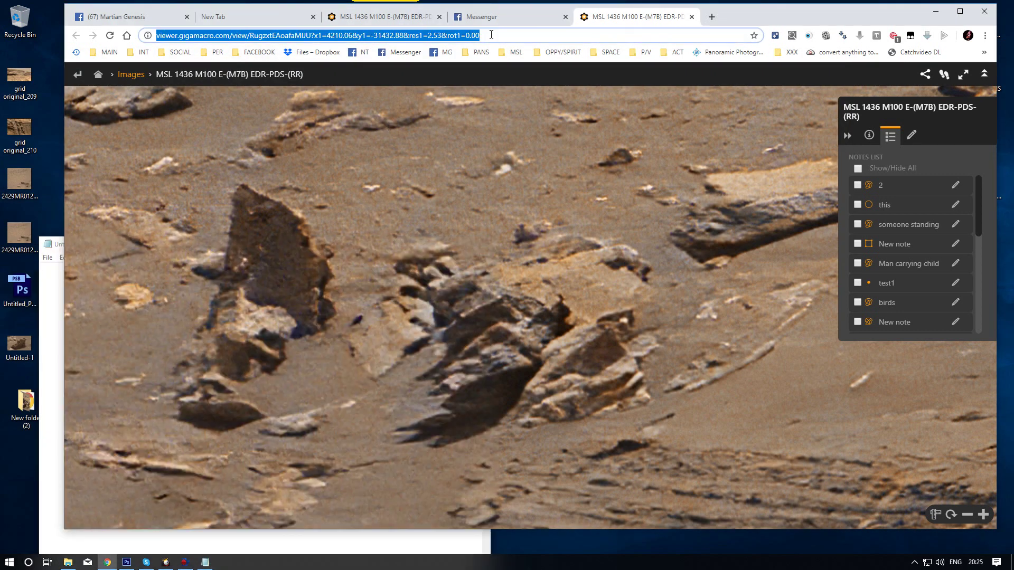
{"action": "right_click", "coordinate": [451, 37]}
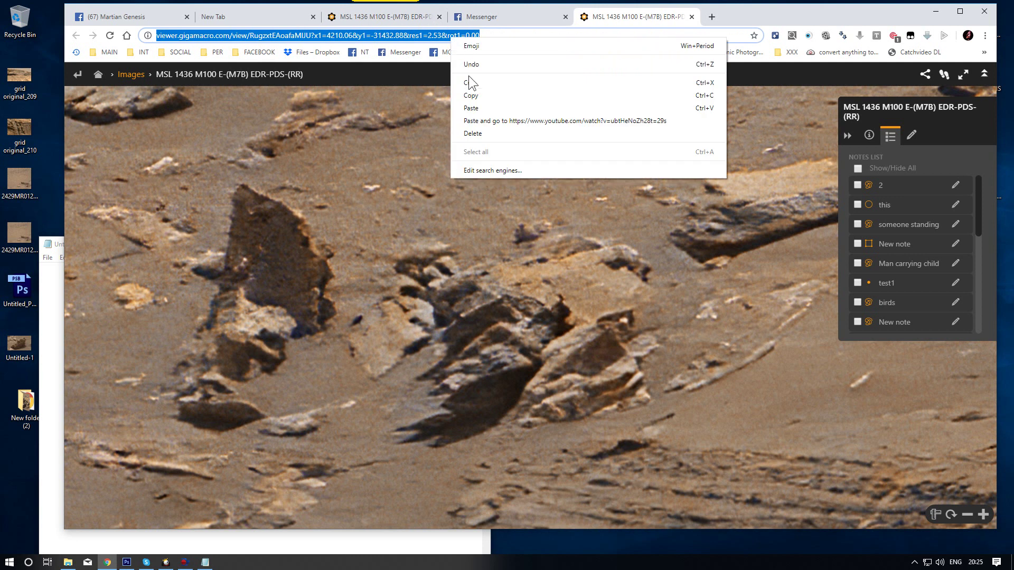
{"action": "left_click", "coordinate": [471, 95]}
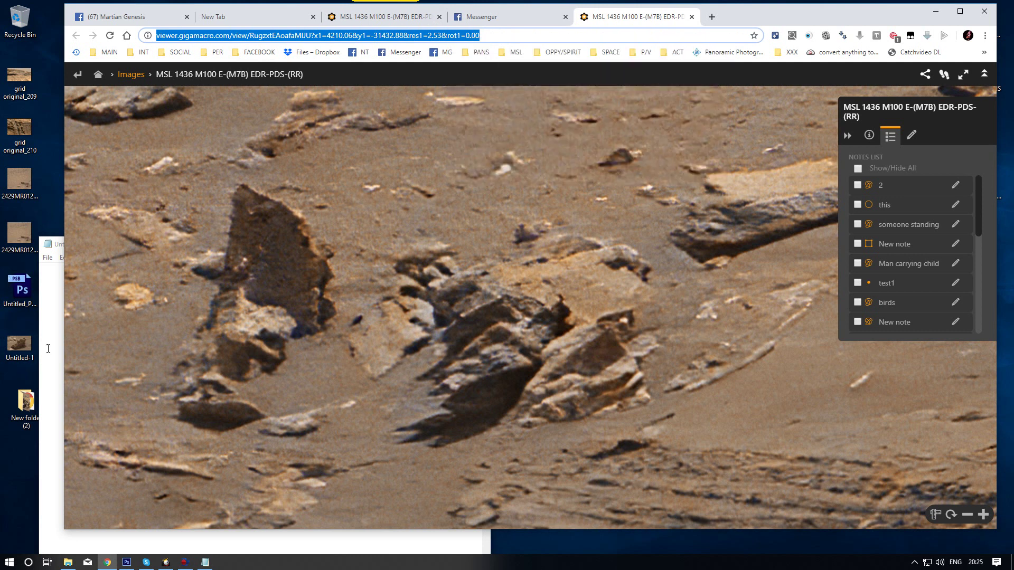
Paste the view link into Notepad, then close Notepad with Don't Save
{"action": "left_click", "coordinate": [58, 314]}
{"action": "right_click", "coordinate": [63, 274]}
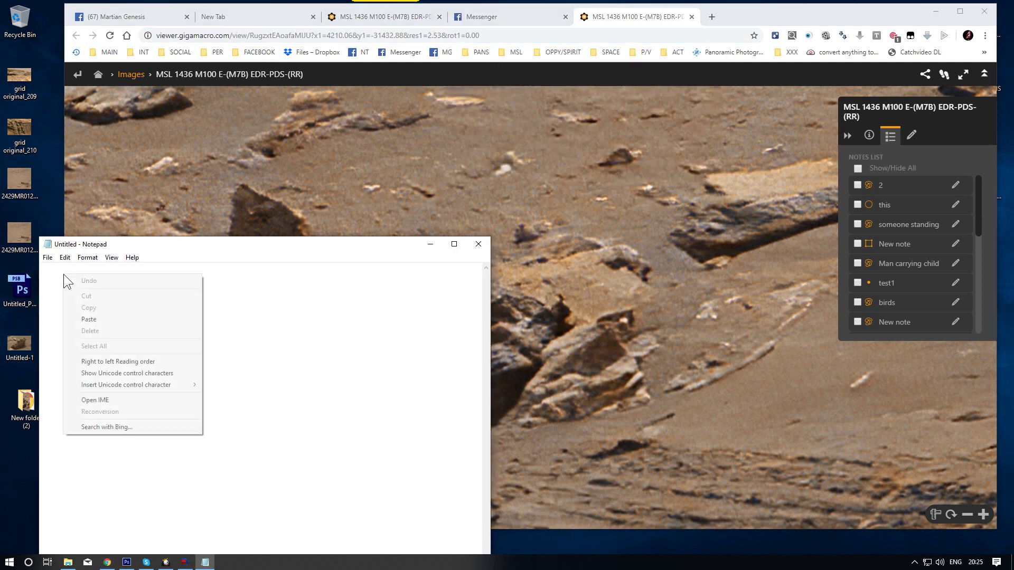
{"action": "left_click", "coordinate": [78, 324]}
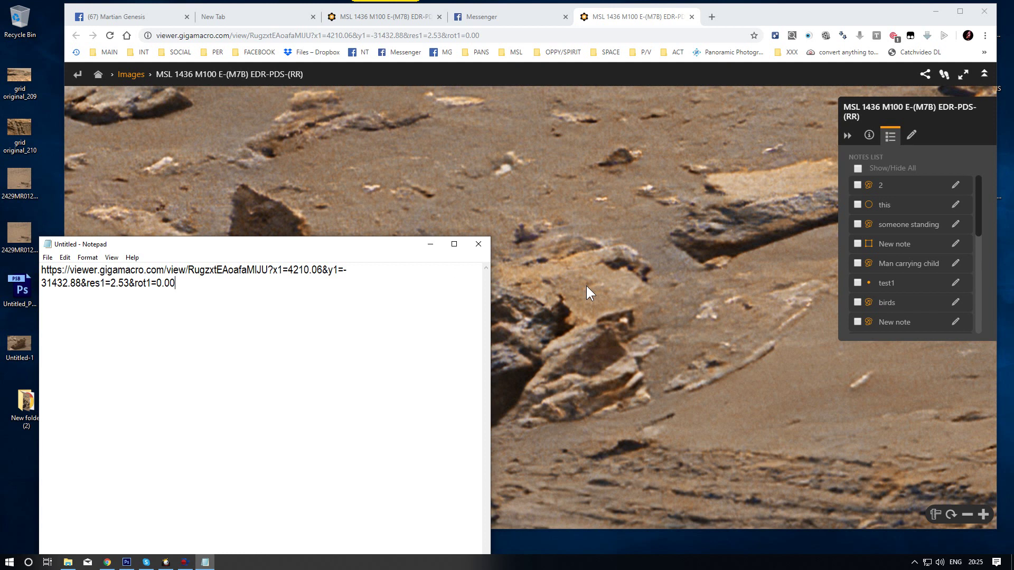
{"action": "left_click", "coordinate": [480, 246]}
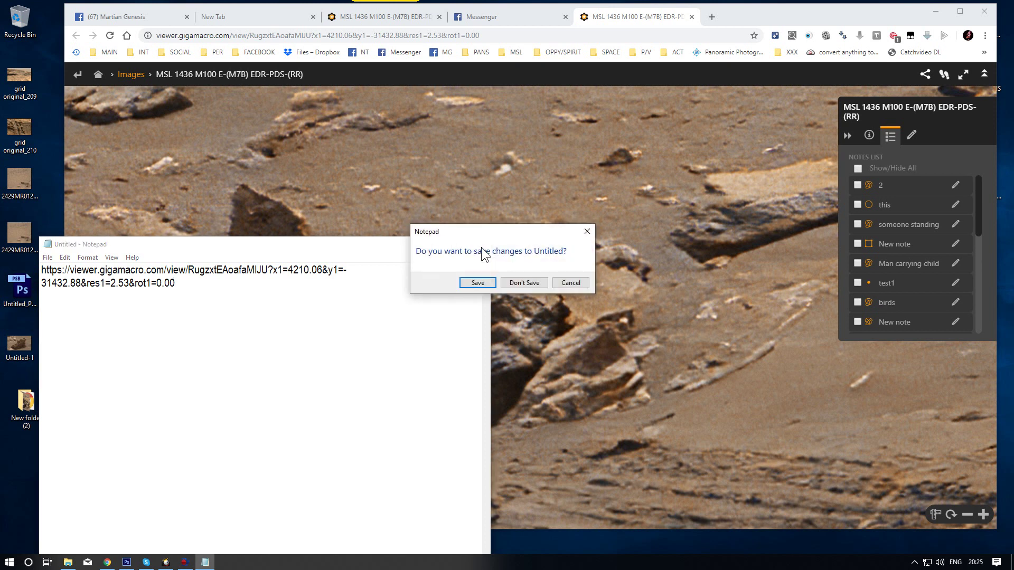
{"action": "left_click", "coordinate": [520, 283]}
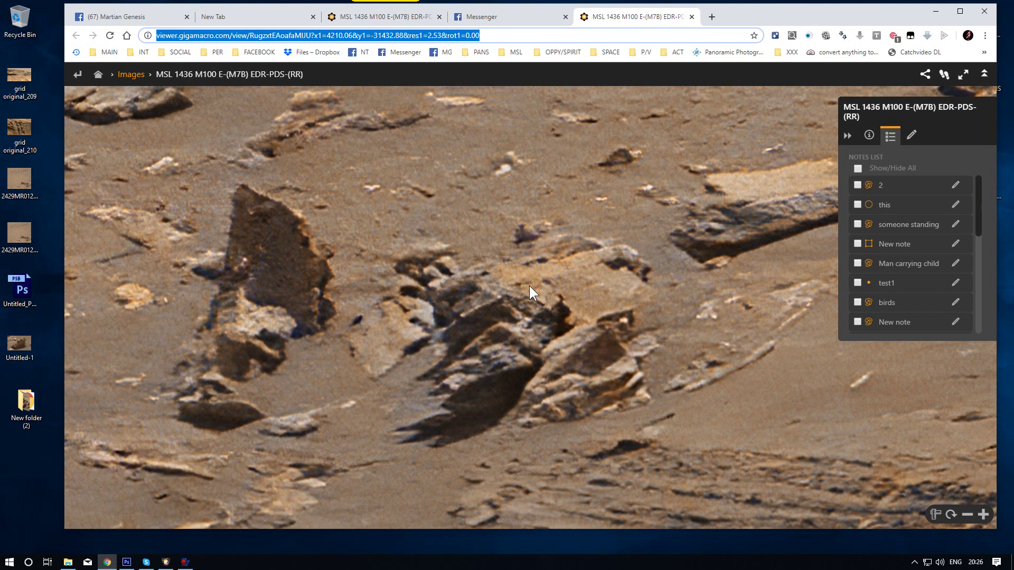
{"action": "scroll", "coordinate": [443, 324], "scroll_direction": "down", "scroll_amount": 2}
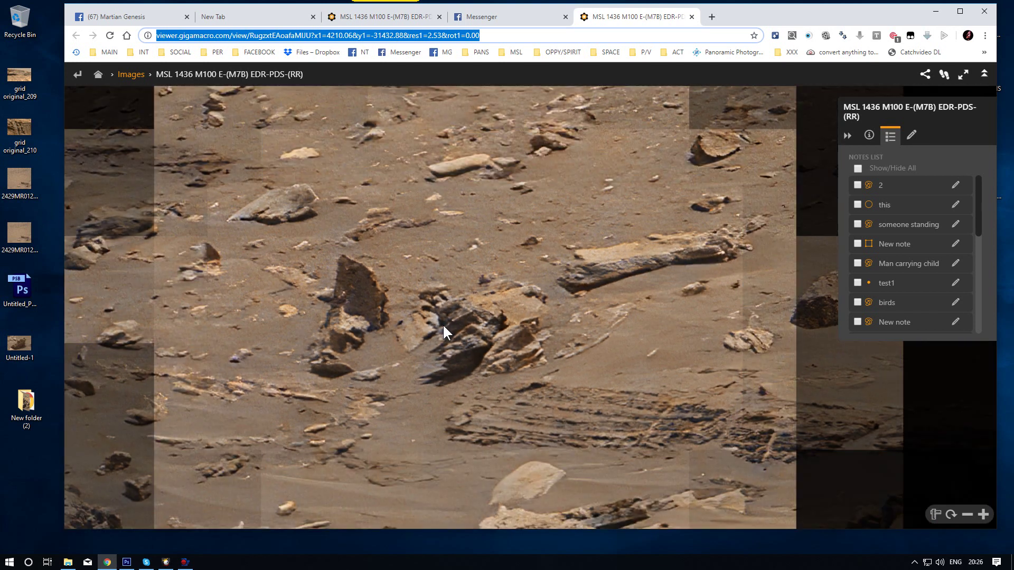
{"action": "scroll", "coordinate": [499, 306], "scroll_direction": "up", "scroll_amount": 2}
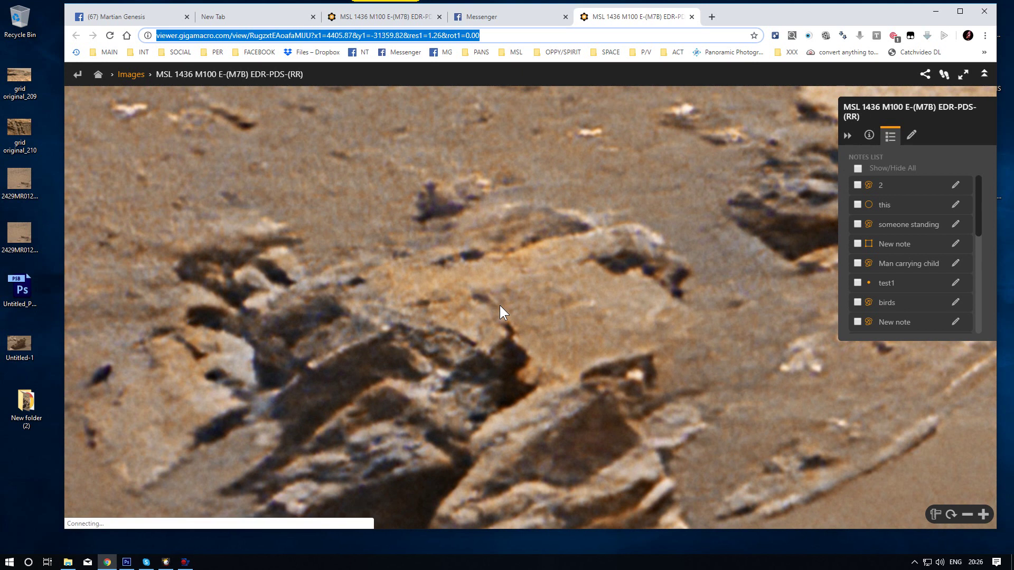